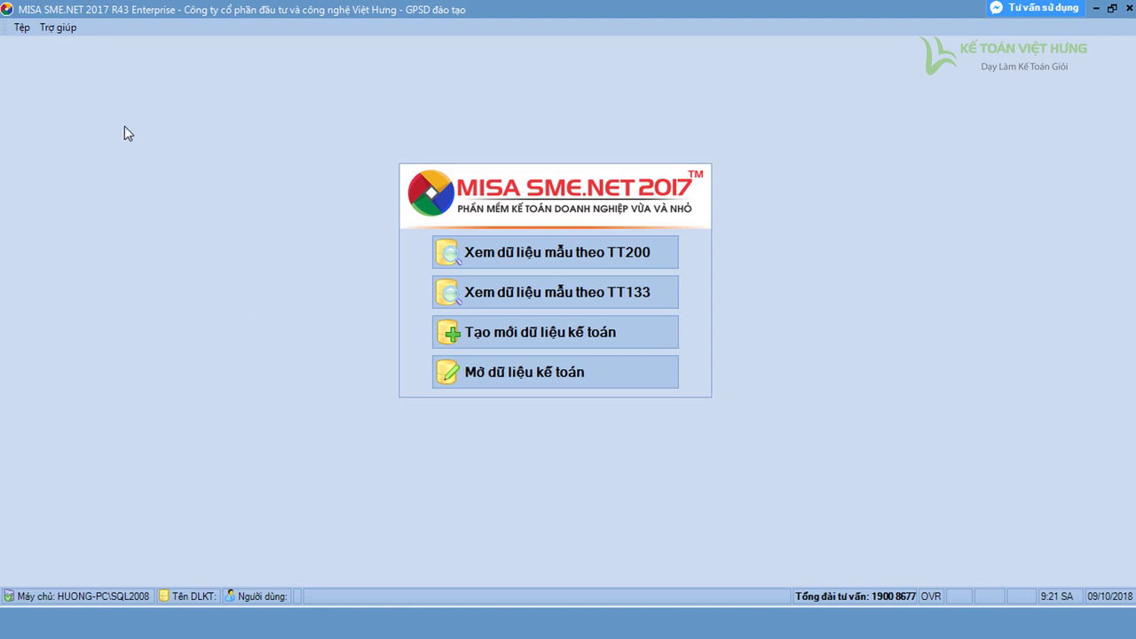
Launch the new accounting data wizard with 'Tạo mới dữ liệu kế toán'
left_click(603, 344)
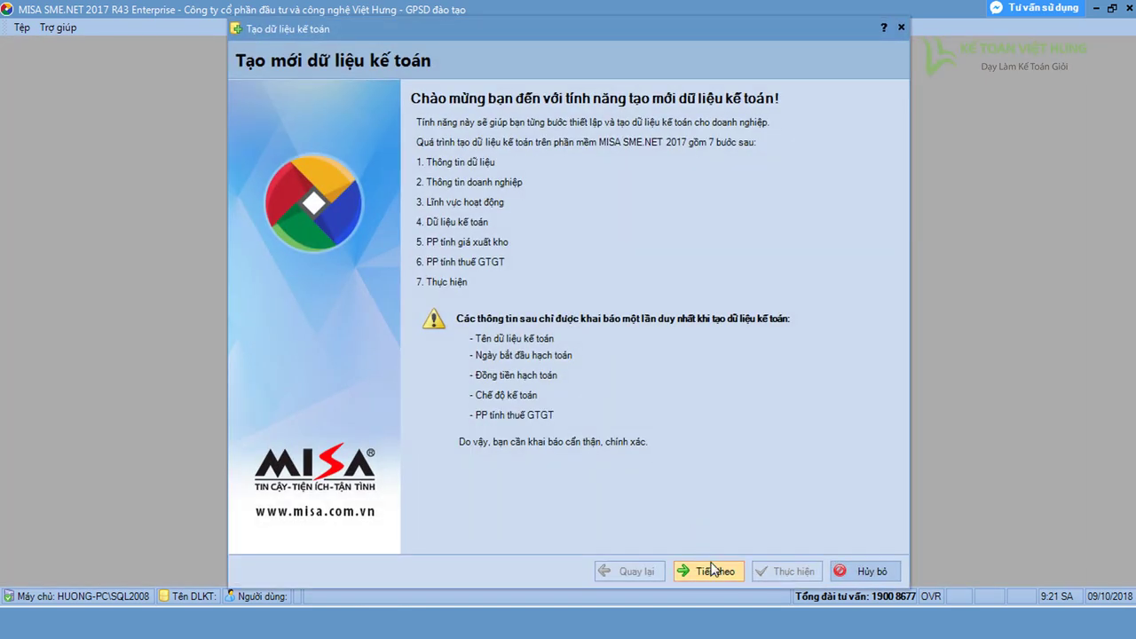
Replace the default name KETOAN2018 with VIETHUNG as the data name on step 1
left_click(715, 570)
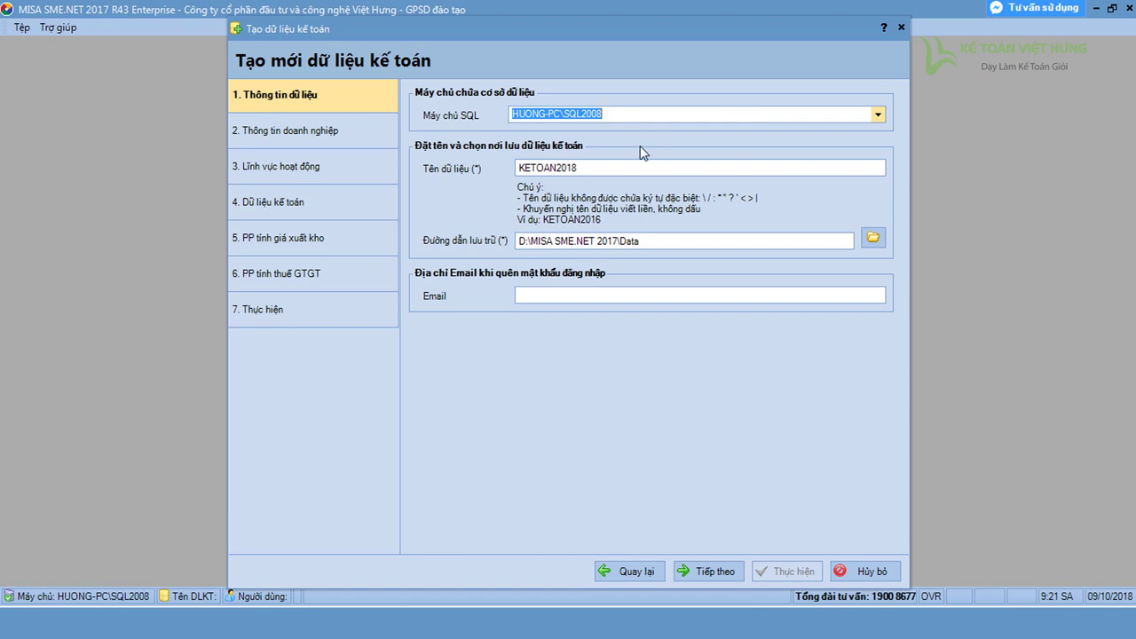
left_click(599, 168)
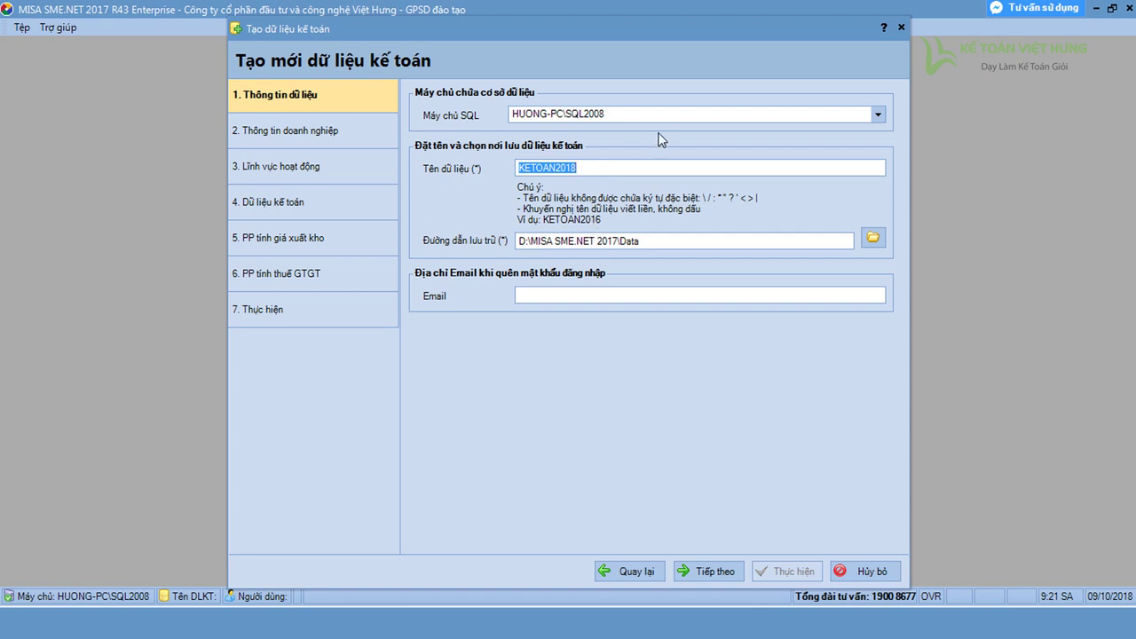
type("VIETHUNG")
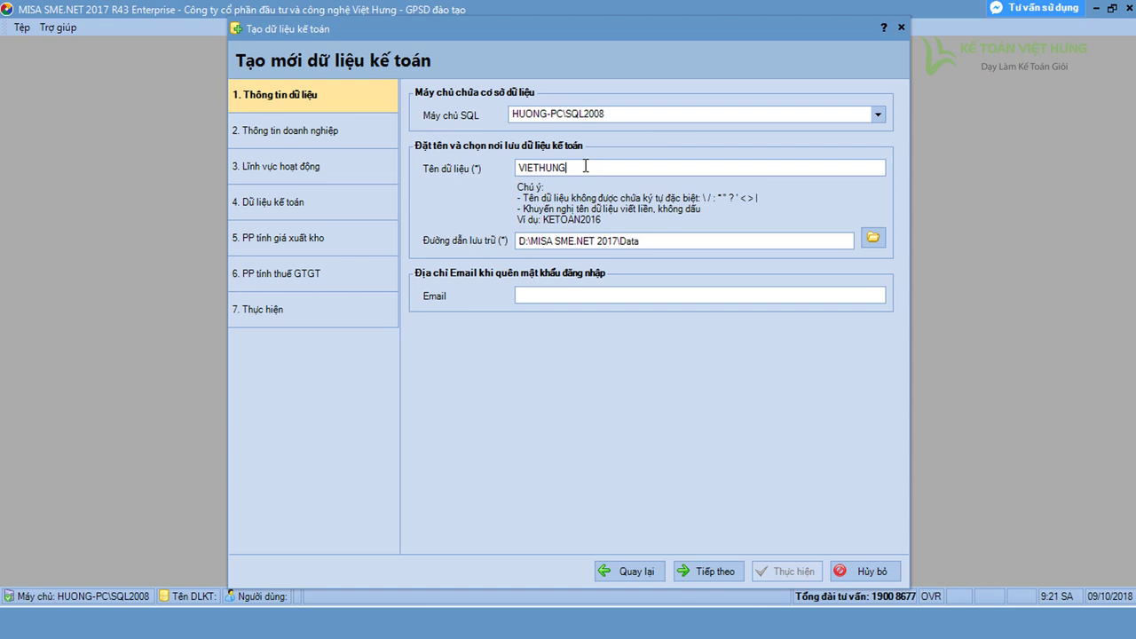
type("-2018")
key("BackSpace")
key("BackSpace")
key("BackSpace")
key("BackSpace")
key("BackSpace")
left_click(672, 236)
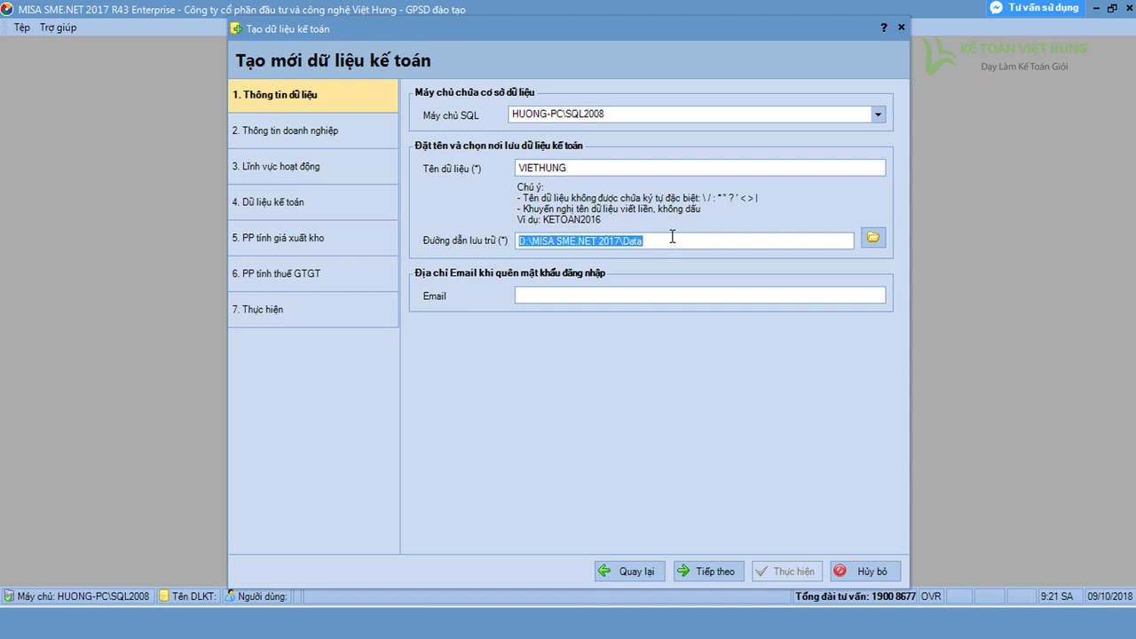
Change the storage location to the E:\MISA SME.NET 2017\Backup folder
left_click(871, 238)
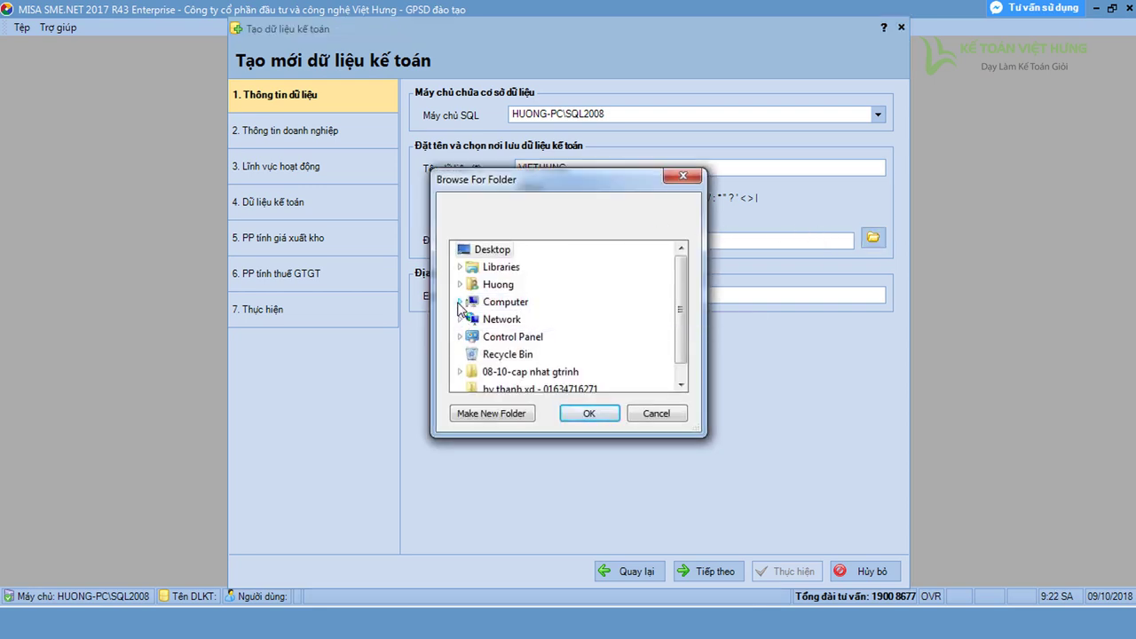
left_click(460, 301)
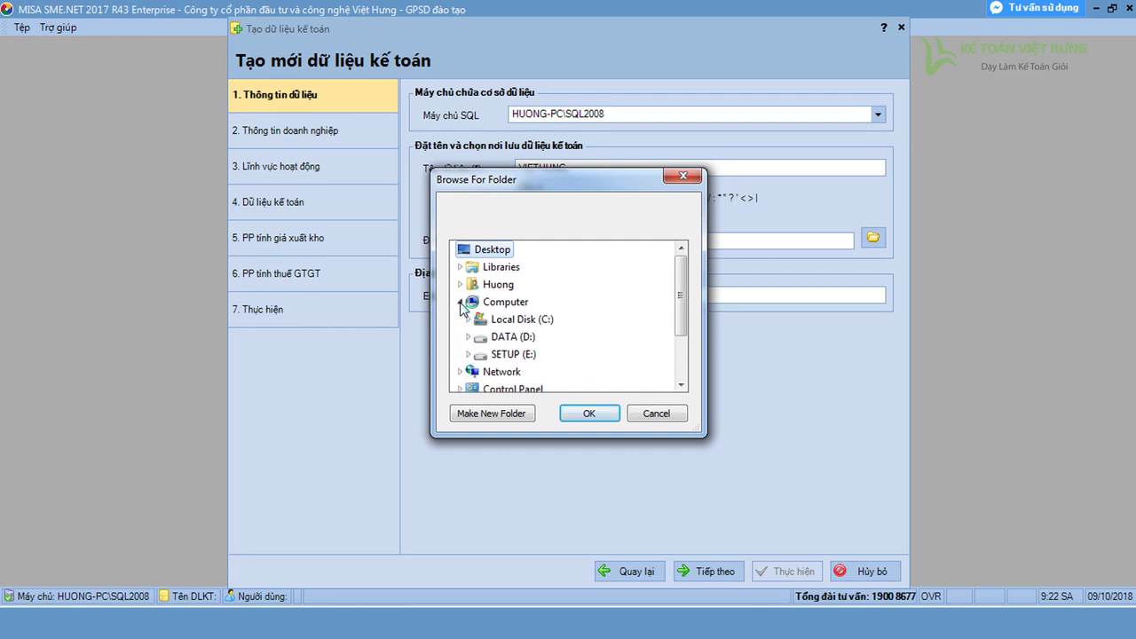
left_click(470, 355)
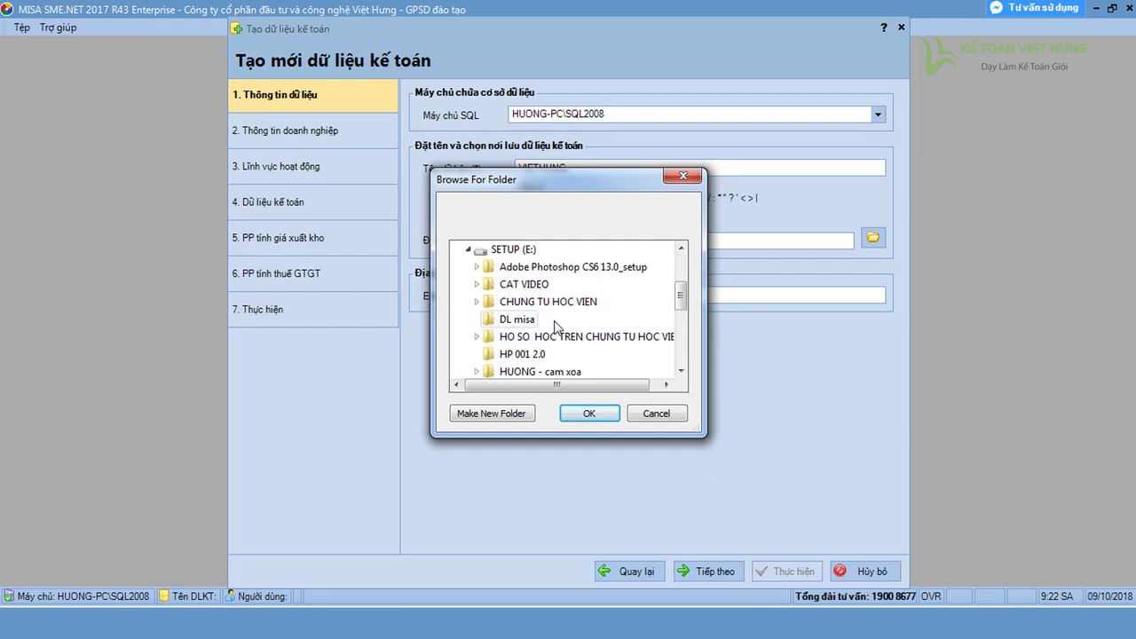
scroll(527, 327, "down", 1)
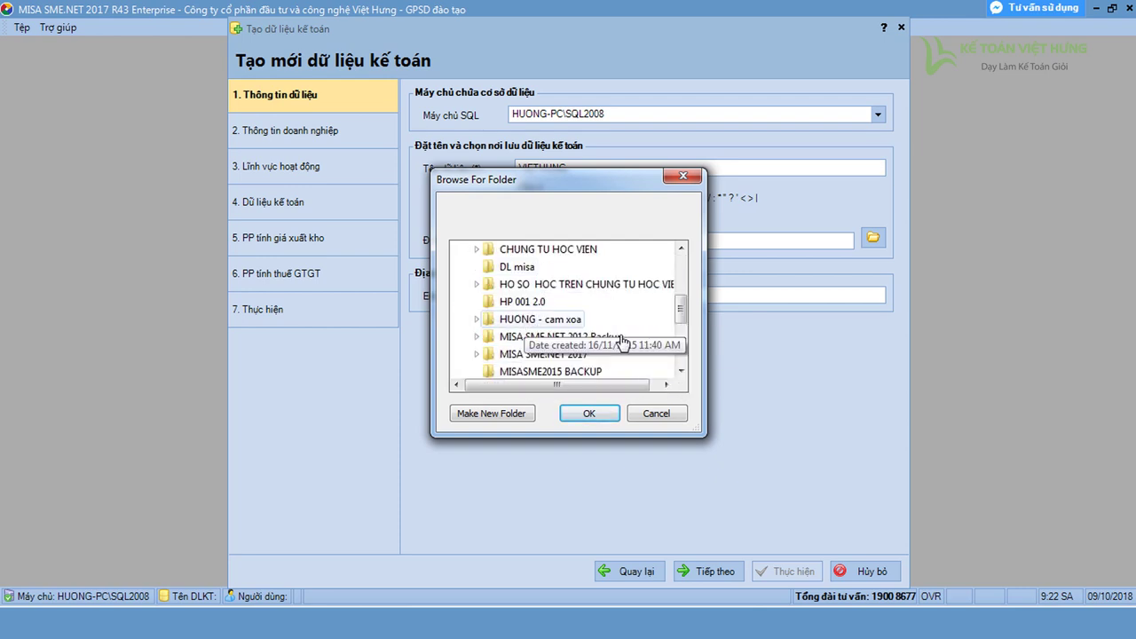
left_click(517, 355)
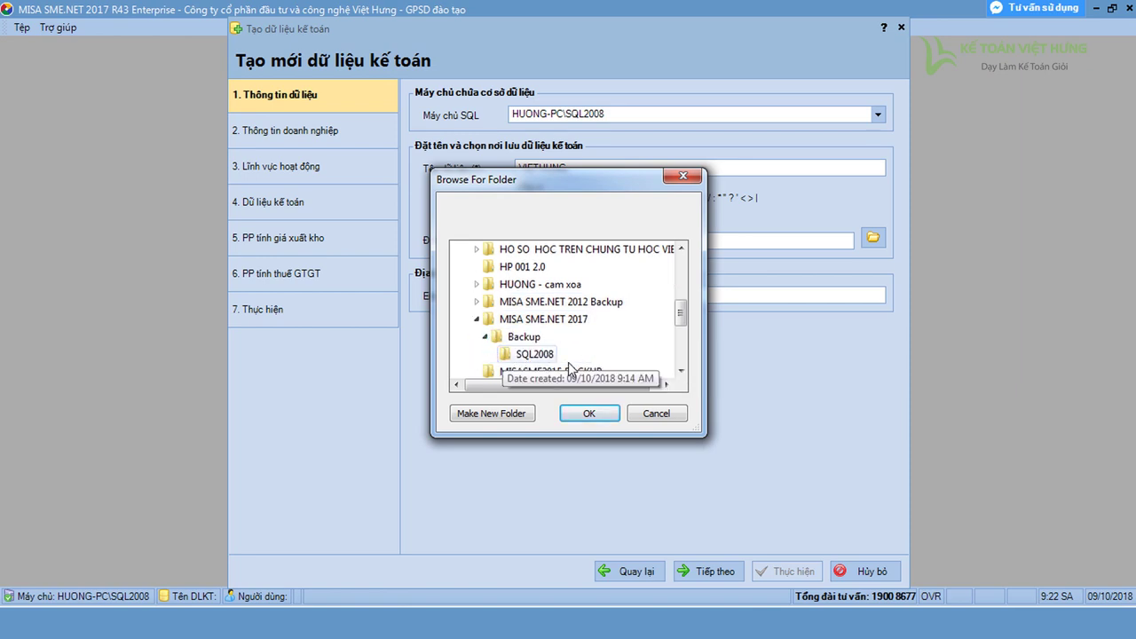
left_click(520, 337)
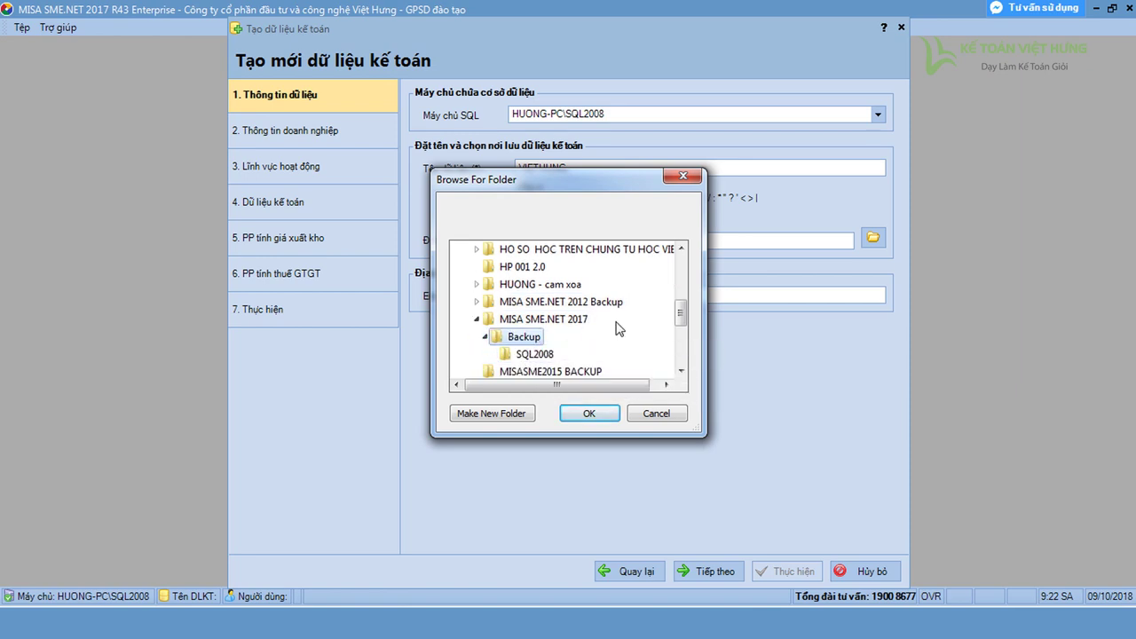
left_click(590, 408)
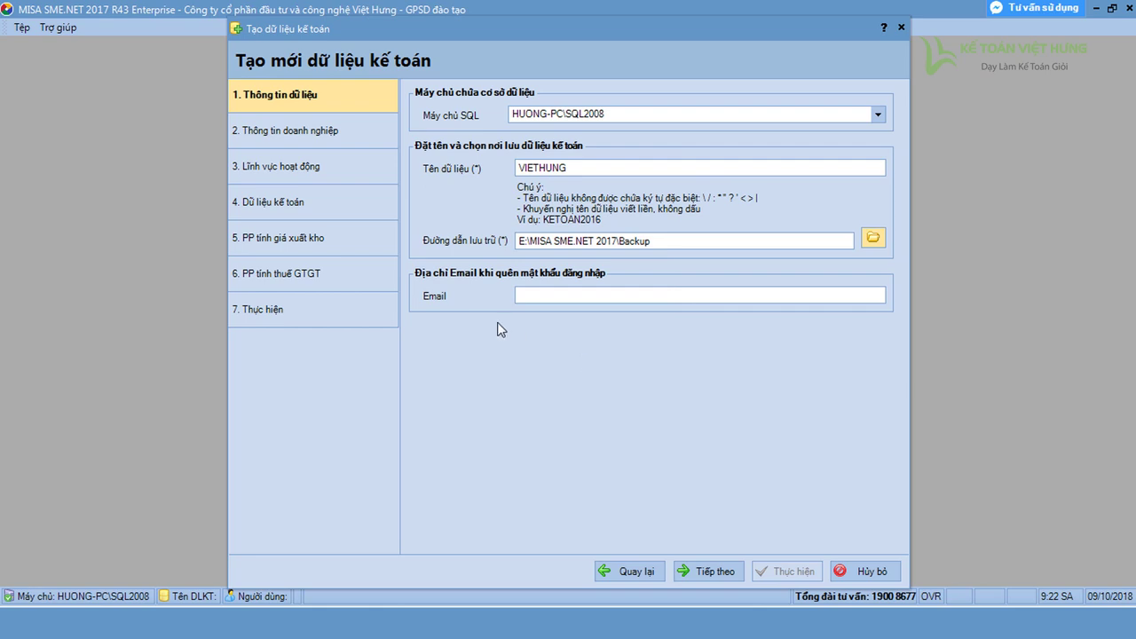
Fill in the password-recovery e-mail address
left_click(568, 296)
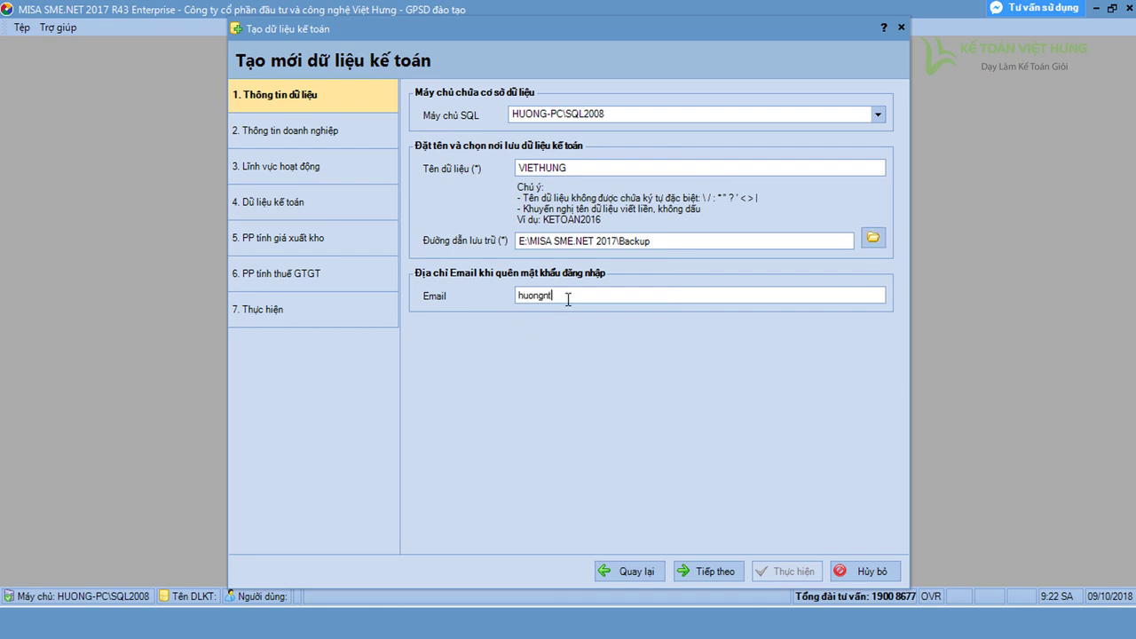
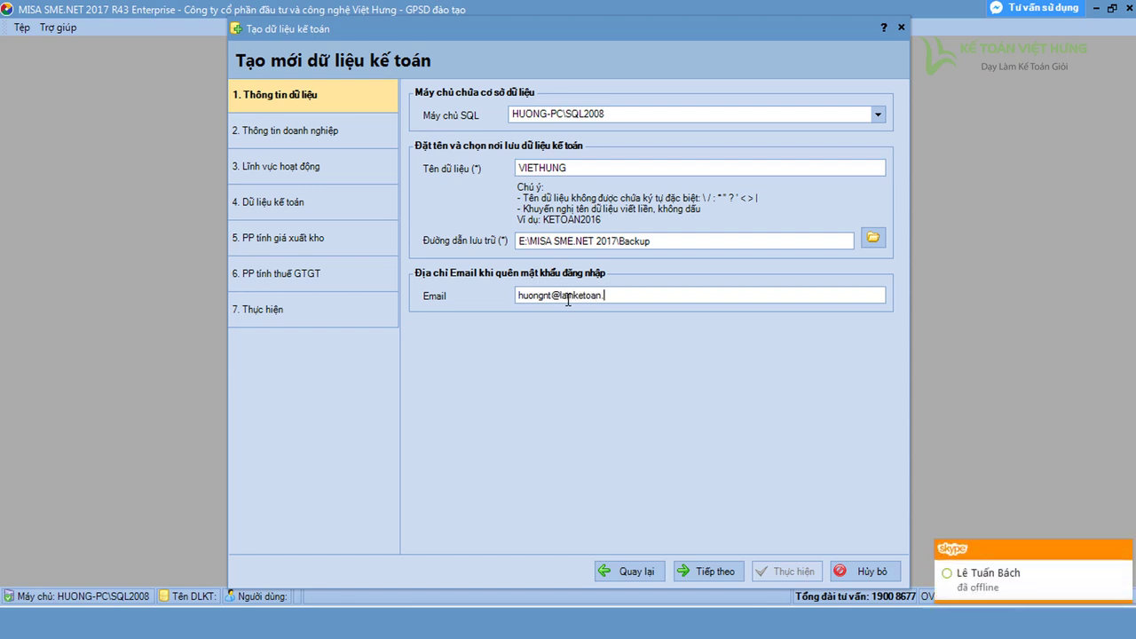
left_click(1121, 550)
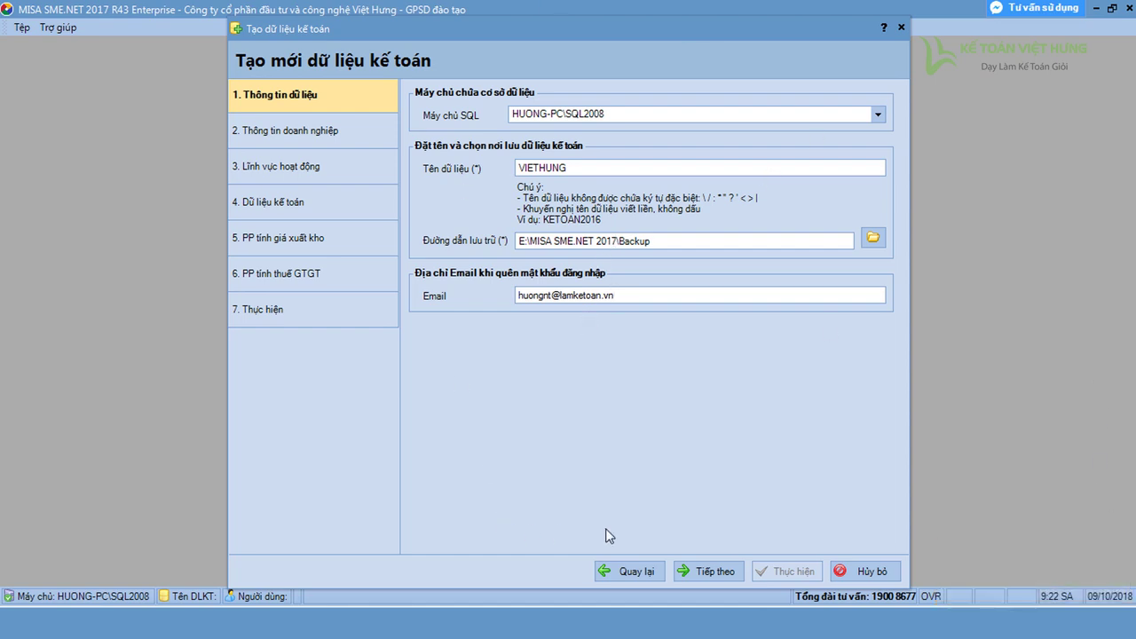
On the company step, remove '- GPSD đào tạo' from the company name
left_click(701, 573)
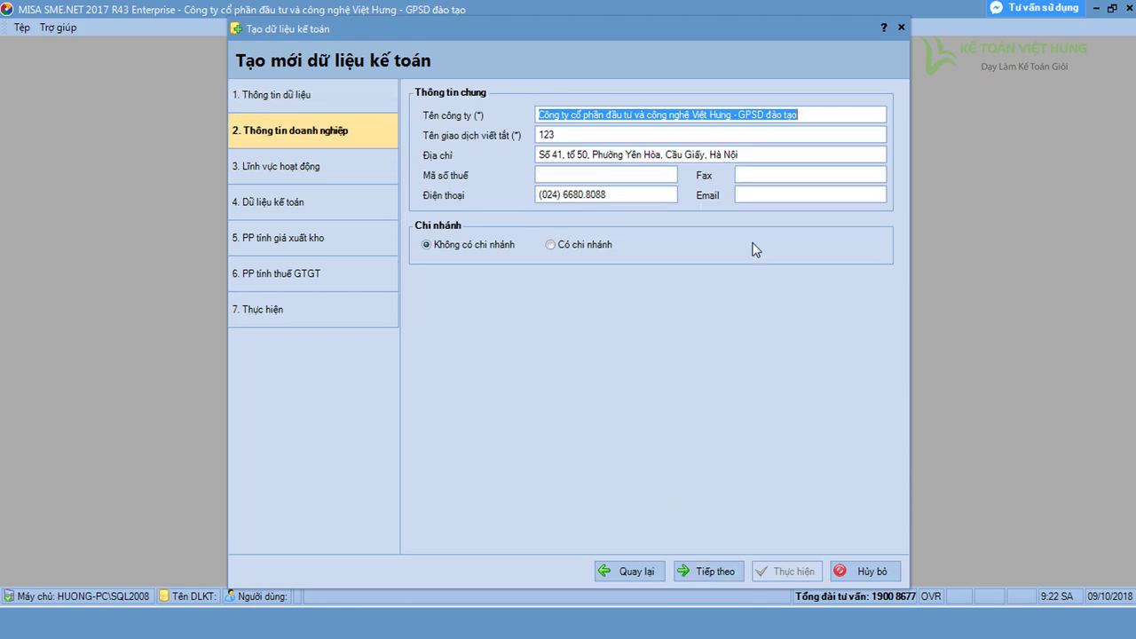
left_click_drag(735, 120, 807, 121)
key("BackSpace")
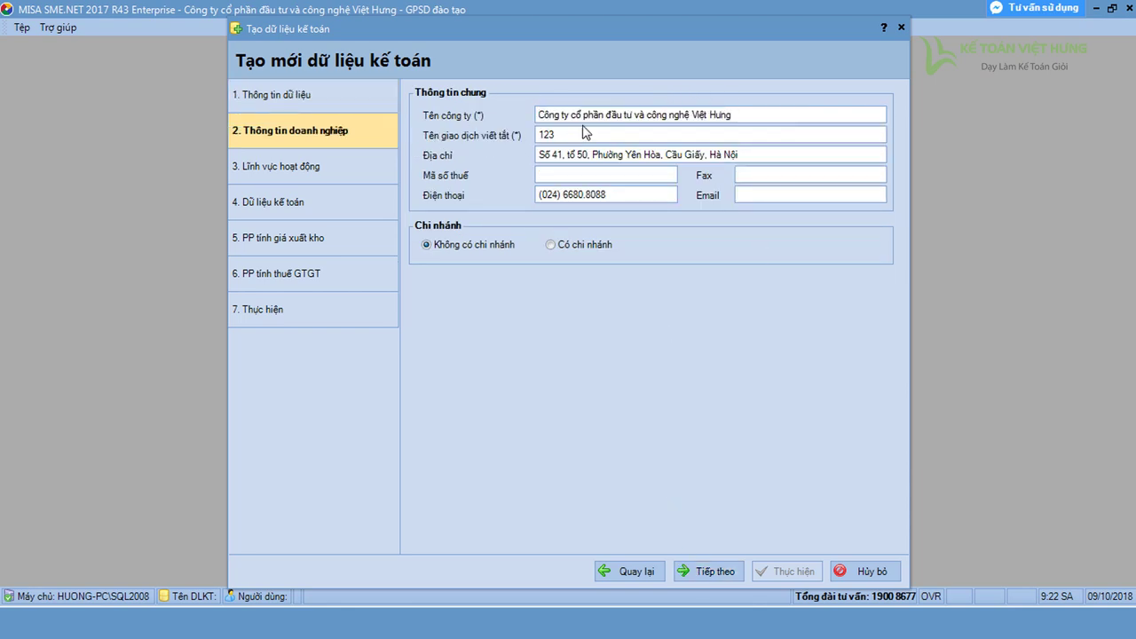
left_click(583, 135)
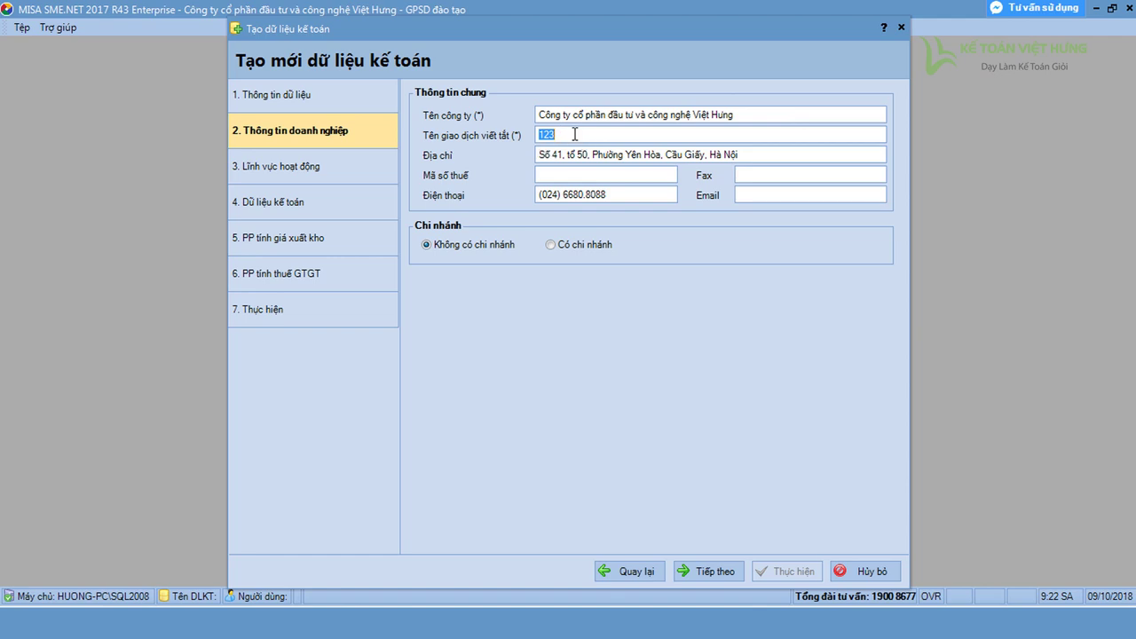
left_click(575, 134)
left_click(385, 130)
key("Tab")
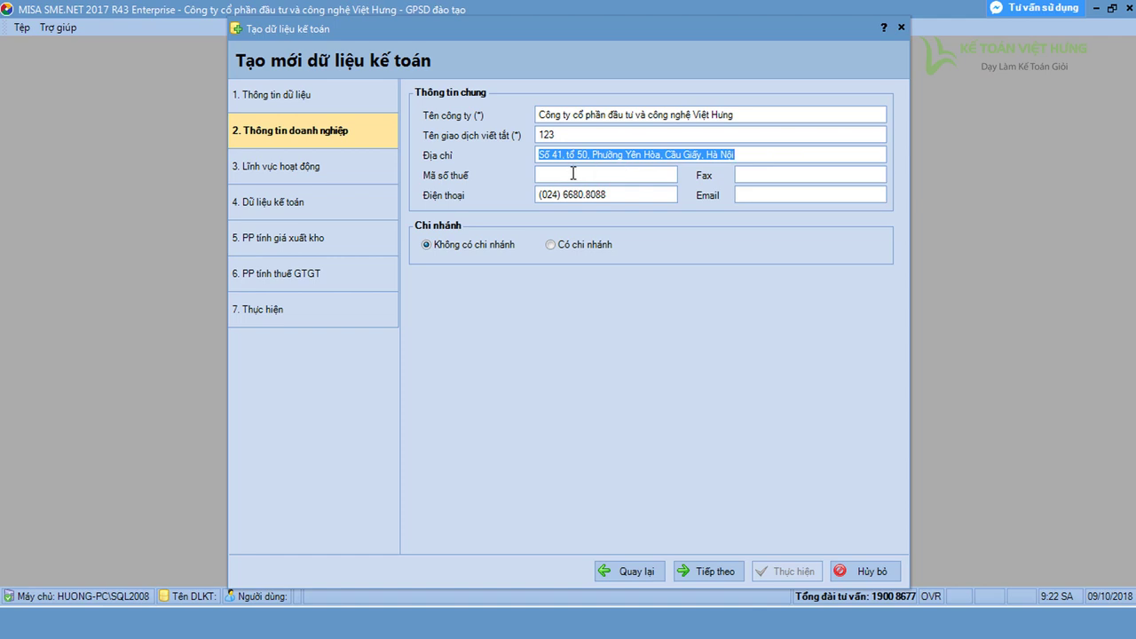
Enter the company's tax code, phone number and e-mail, then continue to step 3
left_click(578, 173)
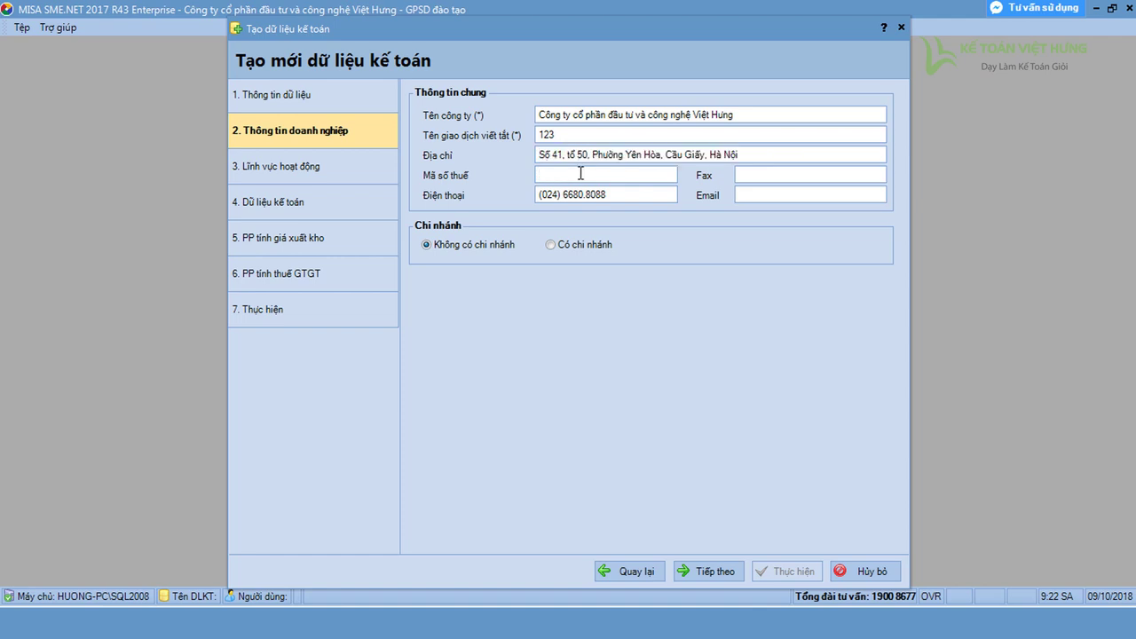
left_click(605, 193)
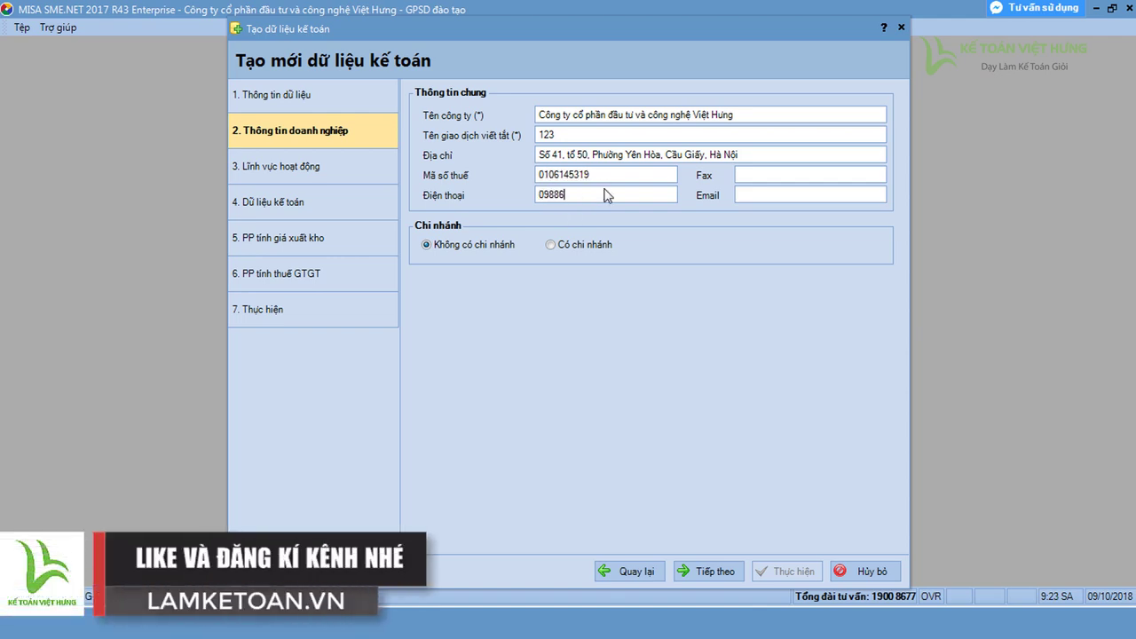
key("Tab")
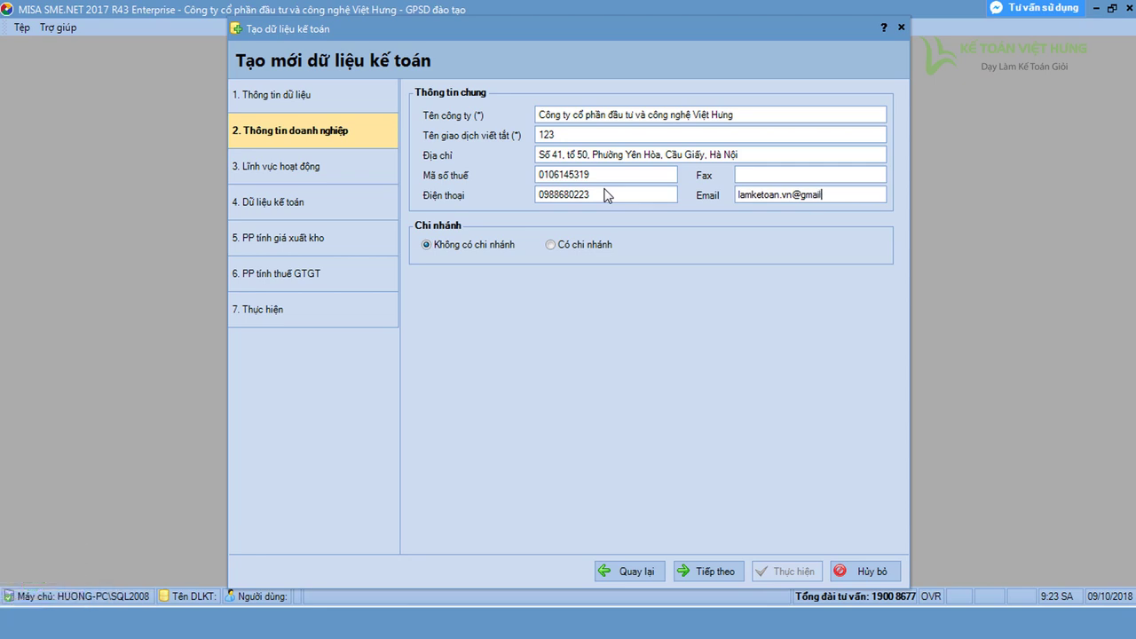
left_click(713, 573)
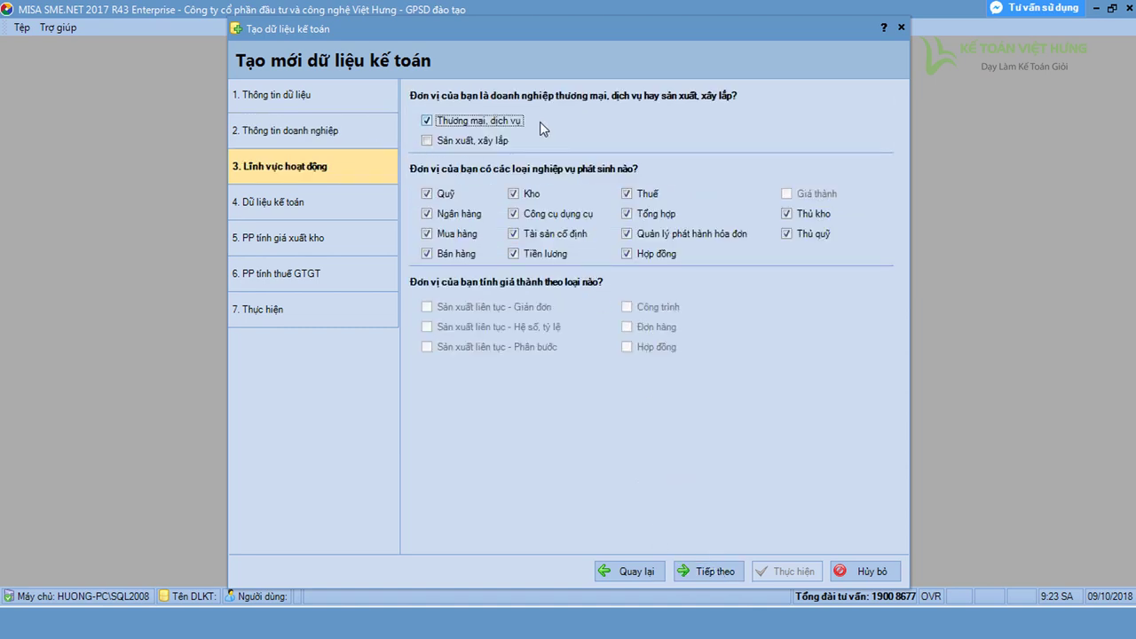
Tick 'Sản xuất, xây lắp' alongside trade/services and continue to step 4
left_click(427, 141)
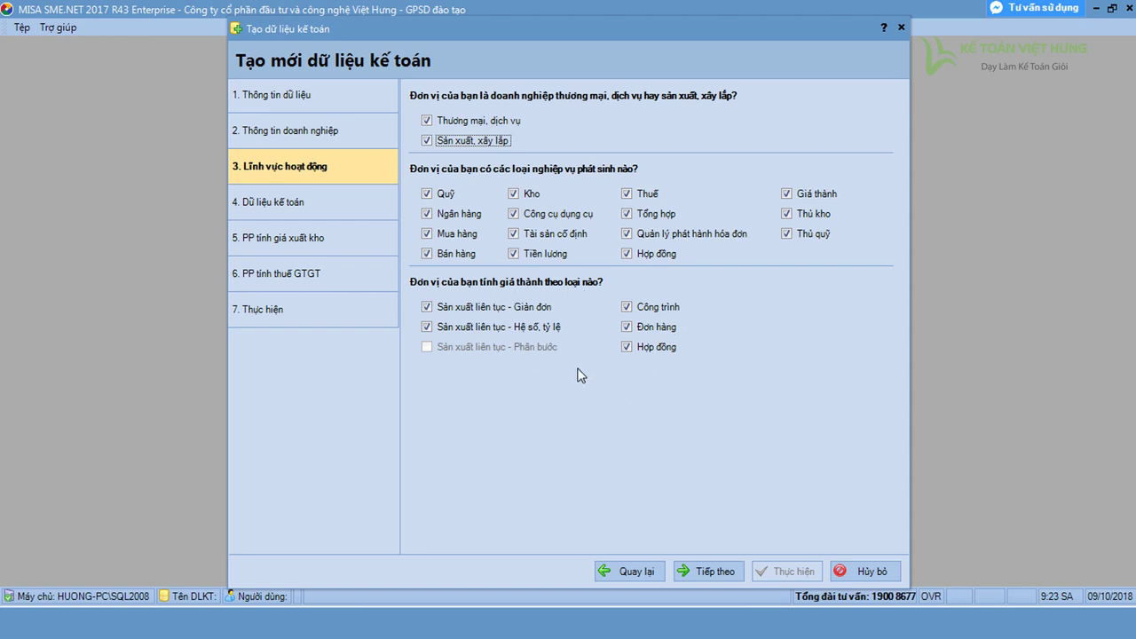
left_click(427, 141)
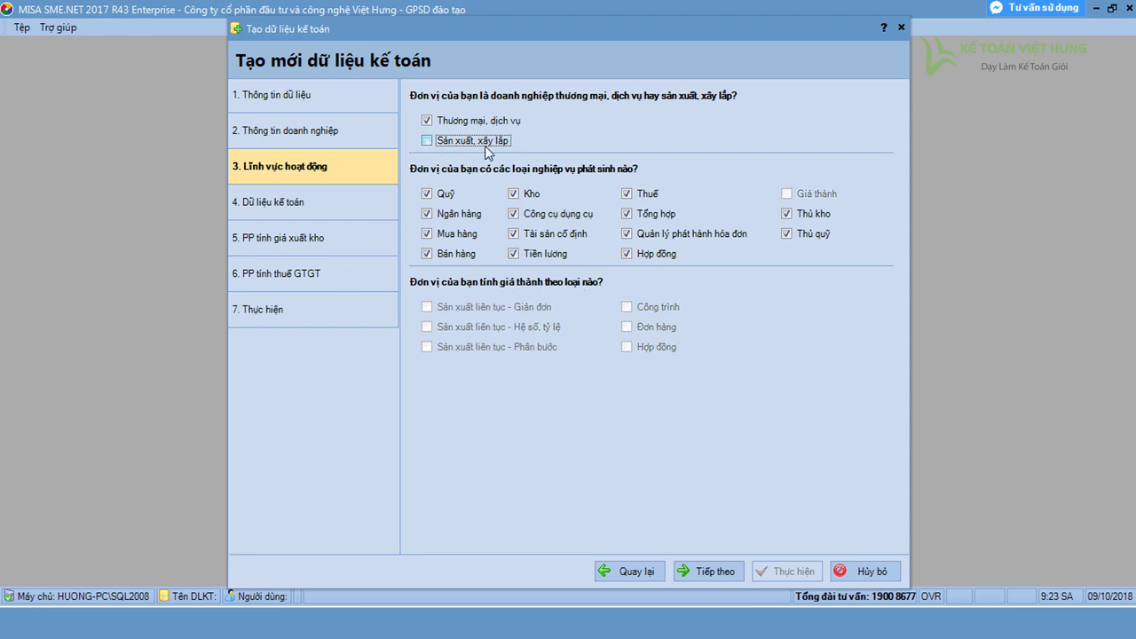
left_click(427, 141)
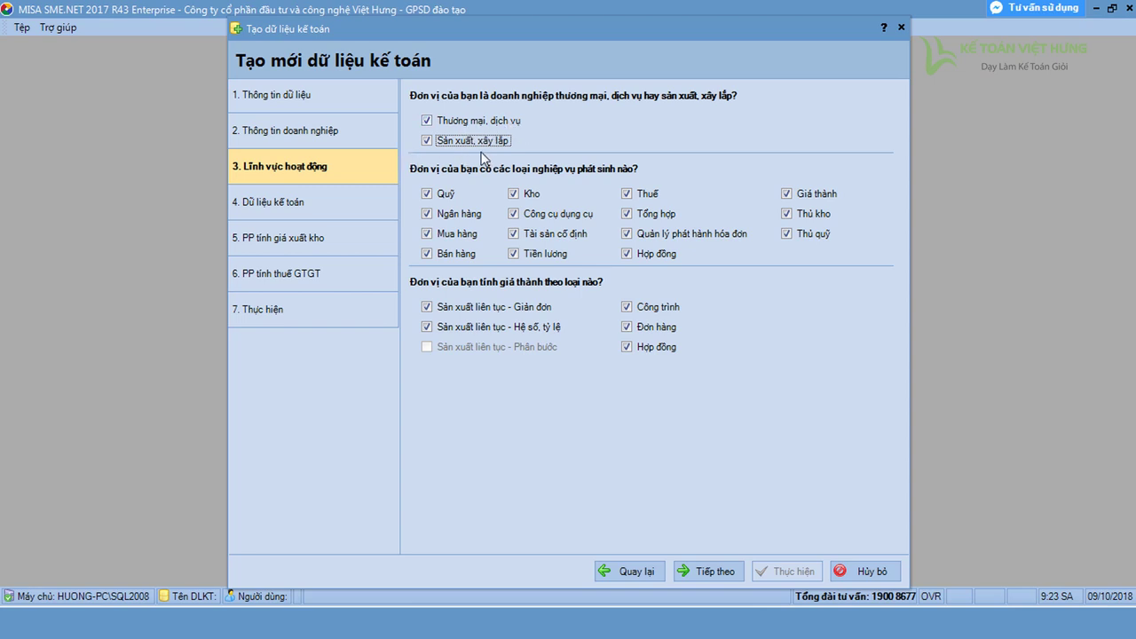
left_click(705, 571)
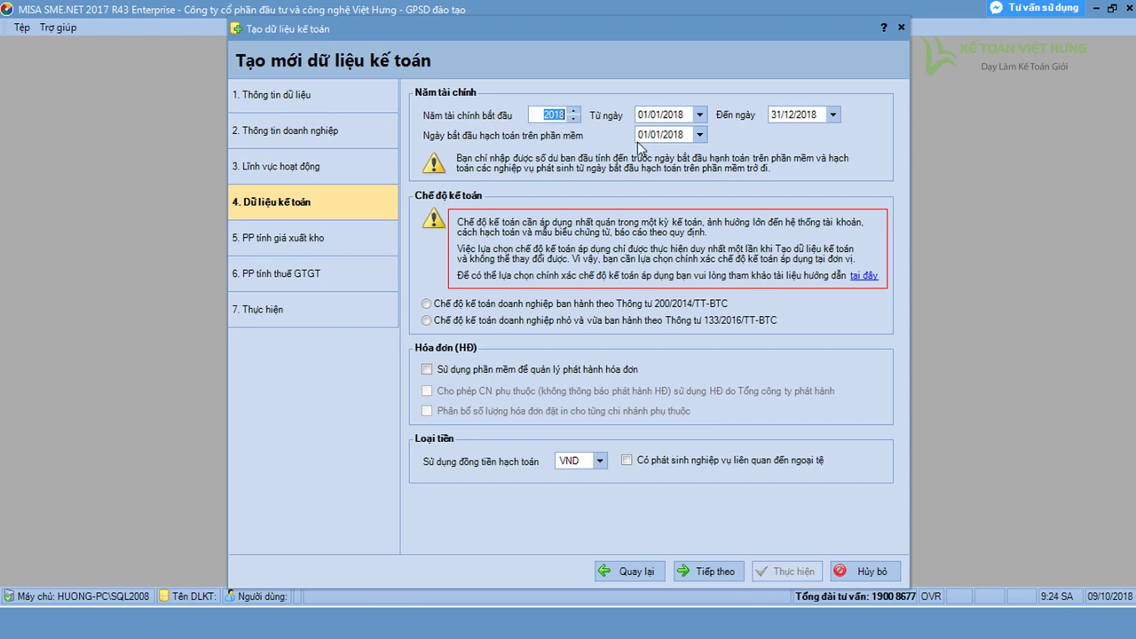
Set fiscal year 2018, accounting start date 01/01/2018, and the Thông tư 200/2014/TT-BTC regime
left_click(672, 136)
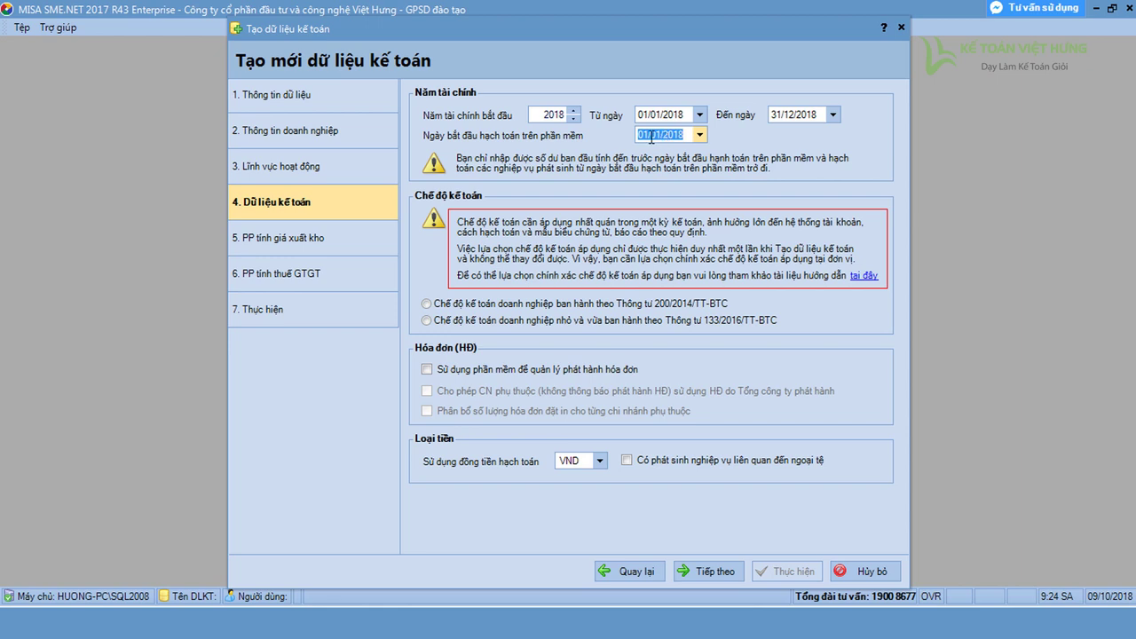
left_click(555, 114)
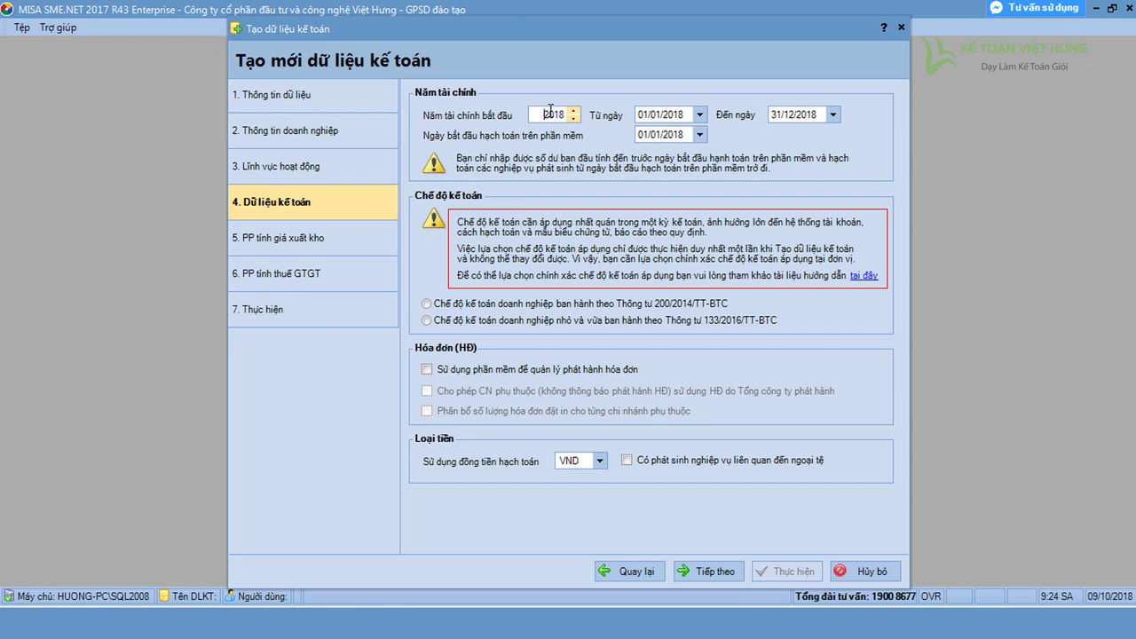
double_click(554, 114)
type("2011")
left_click(681, 135)
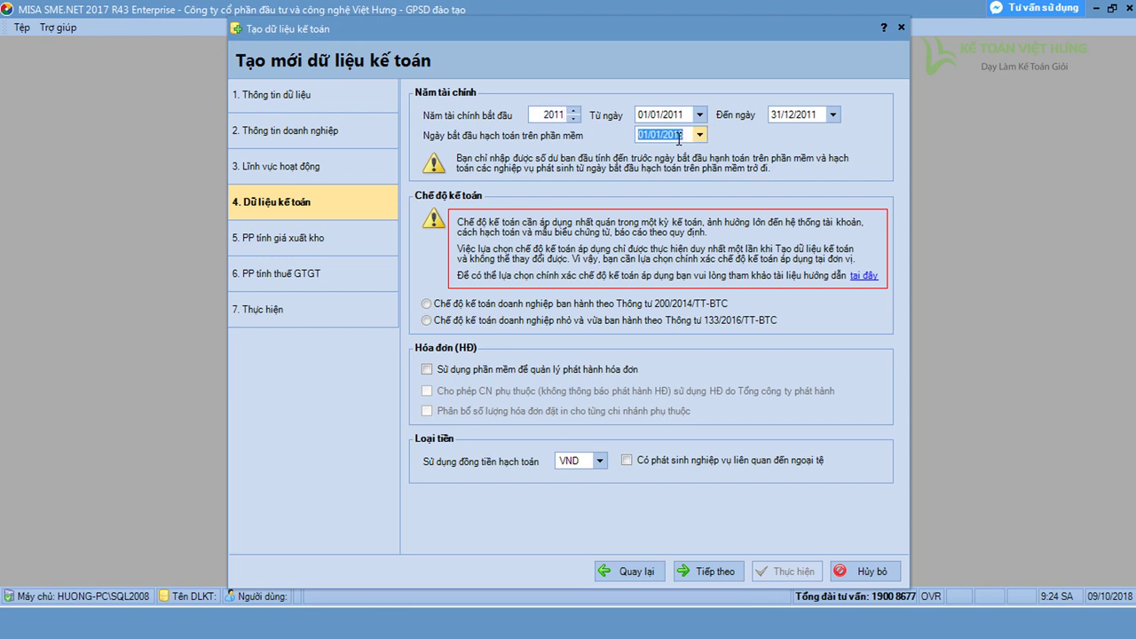
left_click(685, 135)
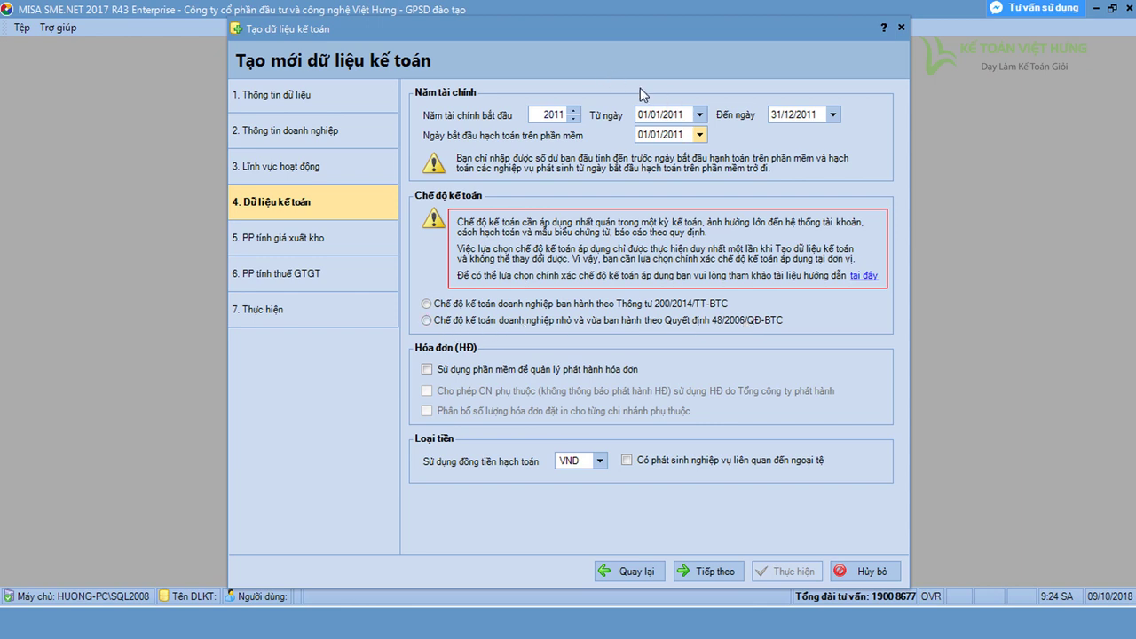
type("2018")
left_click(565, 117)
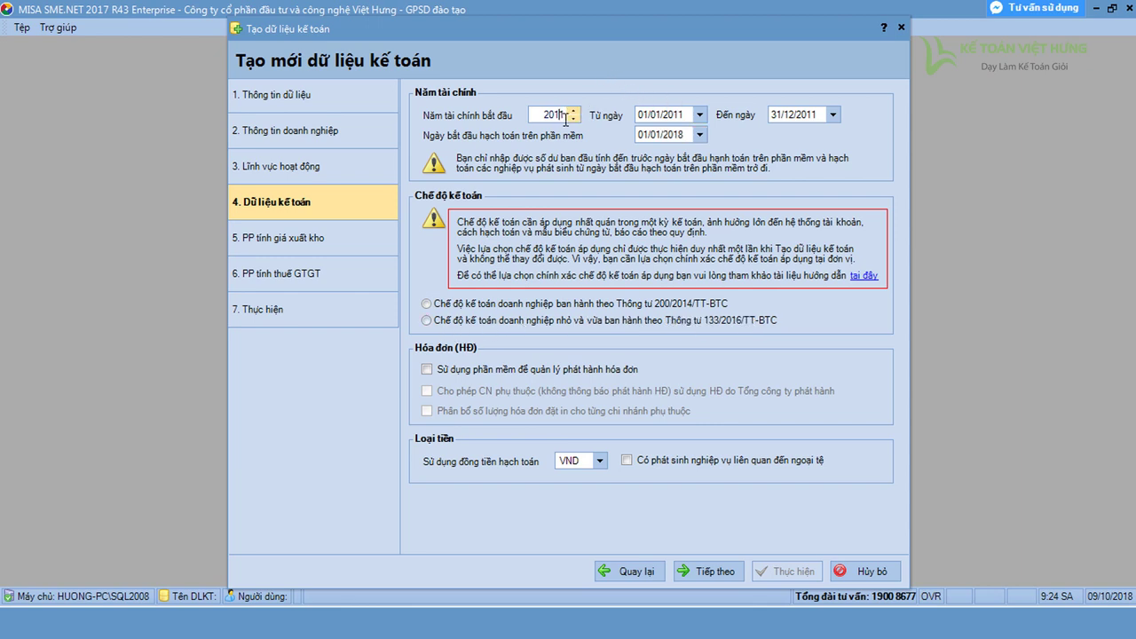
type("8")
left_click(484, 303)
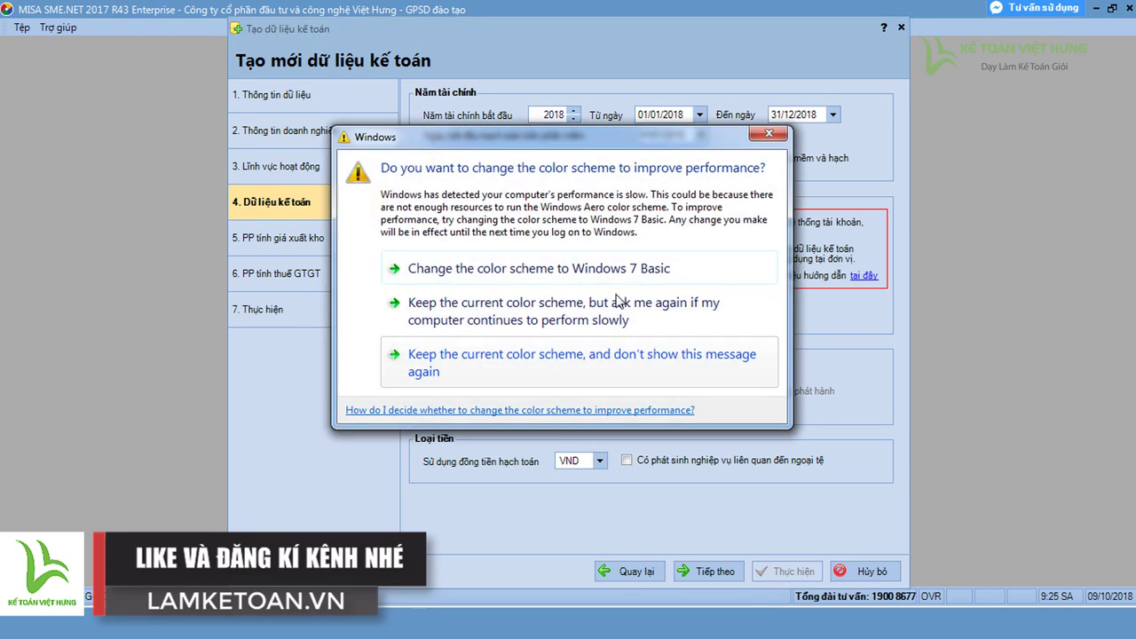
Dismiss the Windows prompt and leave invoice issuance management switched off
left_click(404, 393)
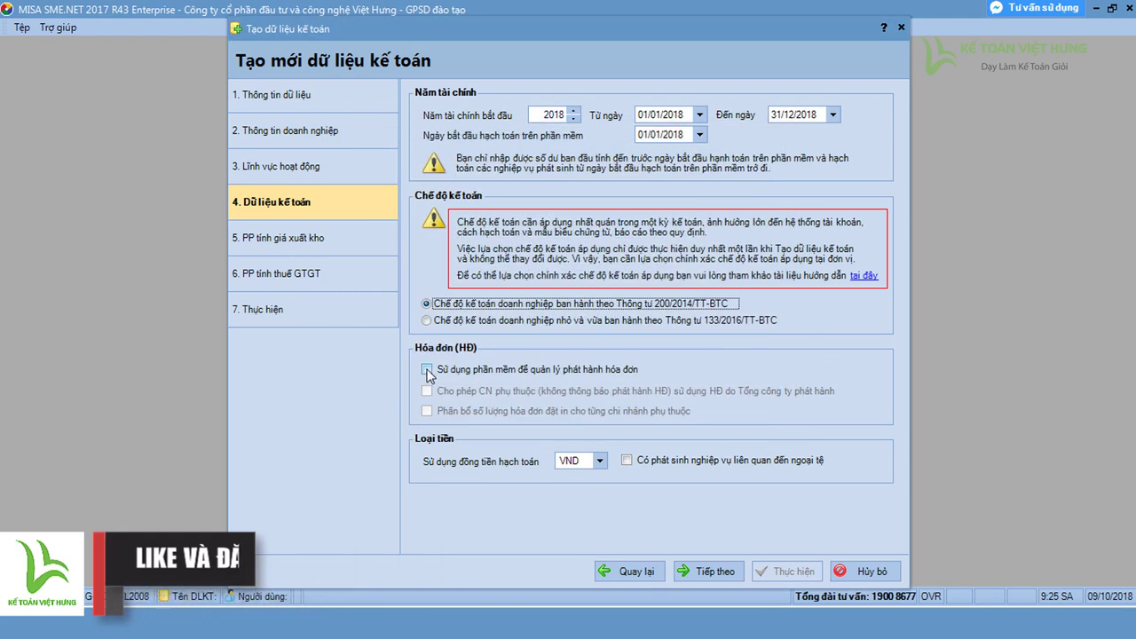
left_click(427, 370)
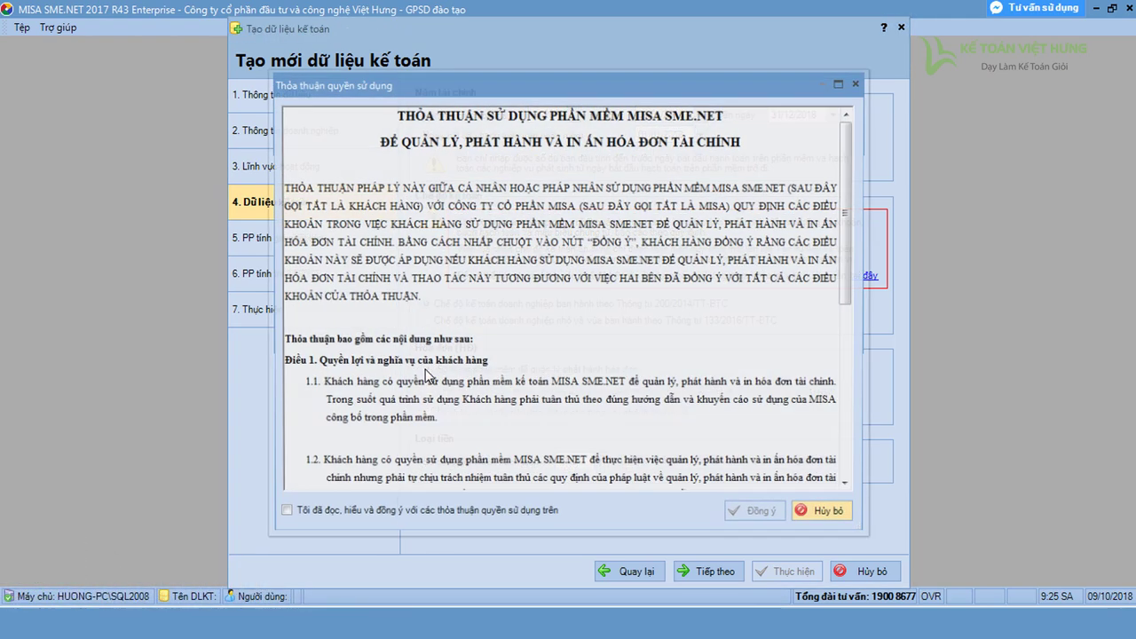
left_click(282, 515)
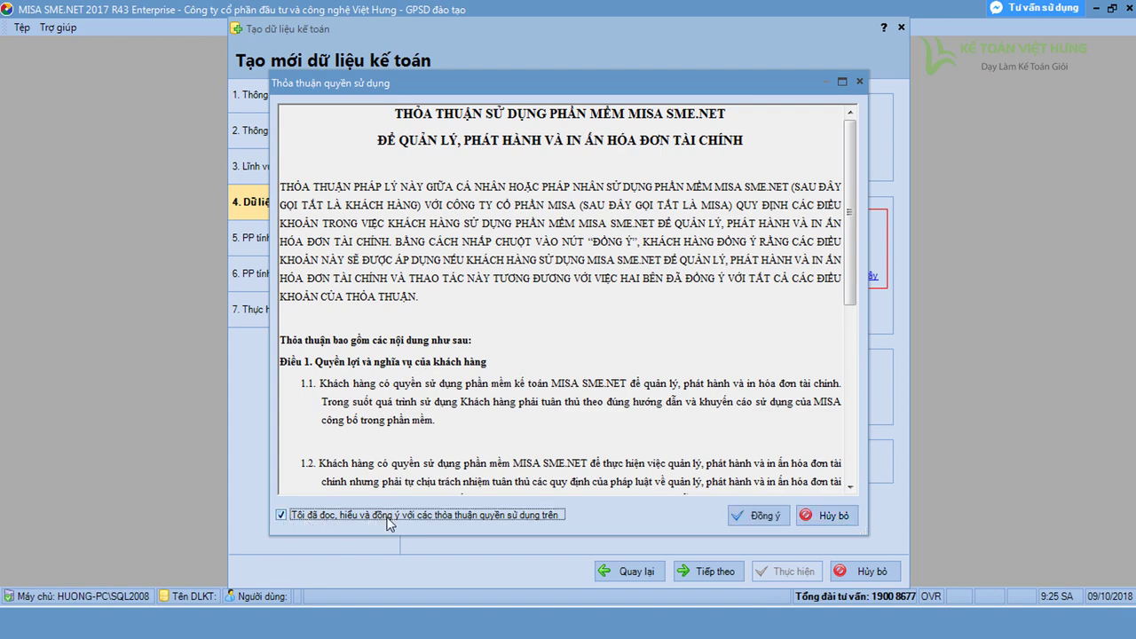
left_click(755, 517)
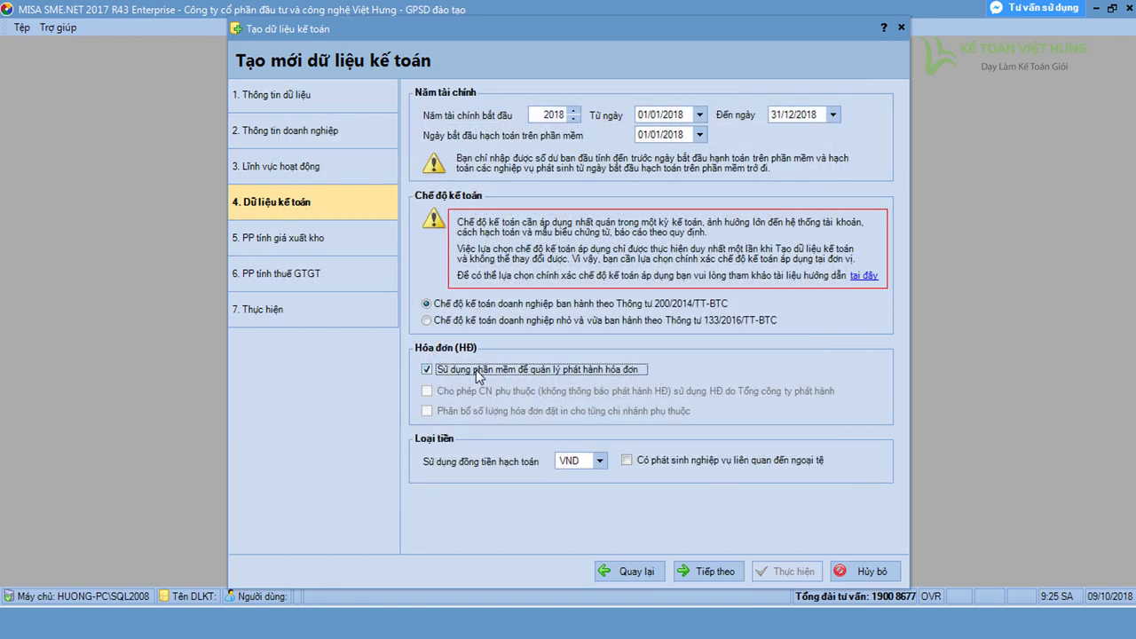
left_click(428, 370)
Allow foreign-currency transactions with VND as accounting currency and continue to step 5
left_click(626, 460)
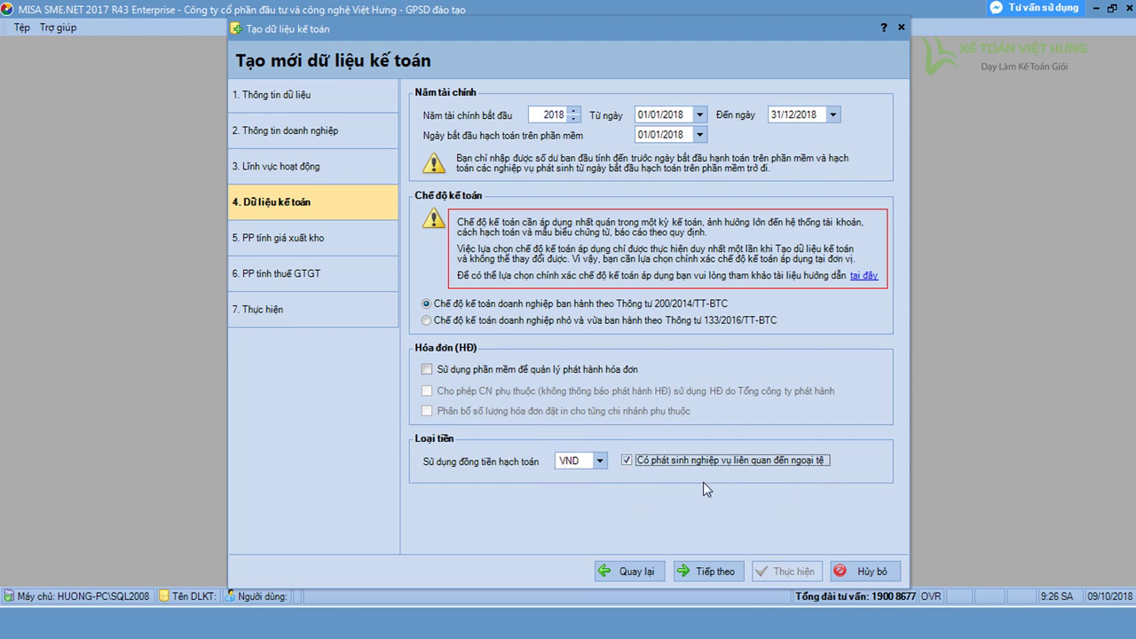
left_click(600, 461)
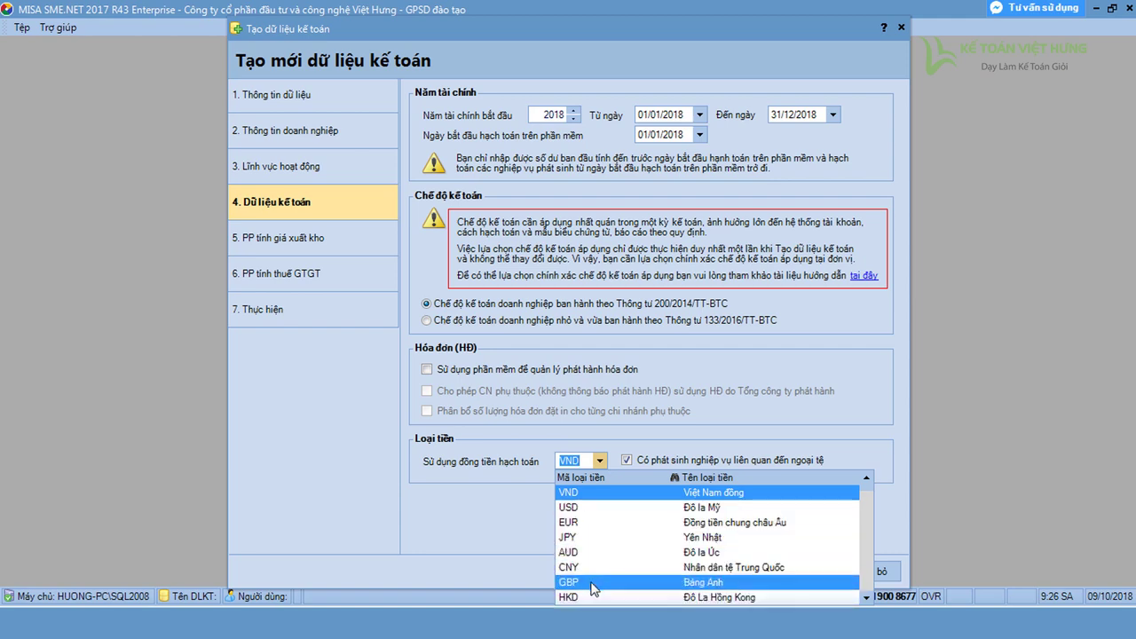
left_click(600, 461)
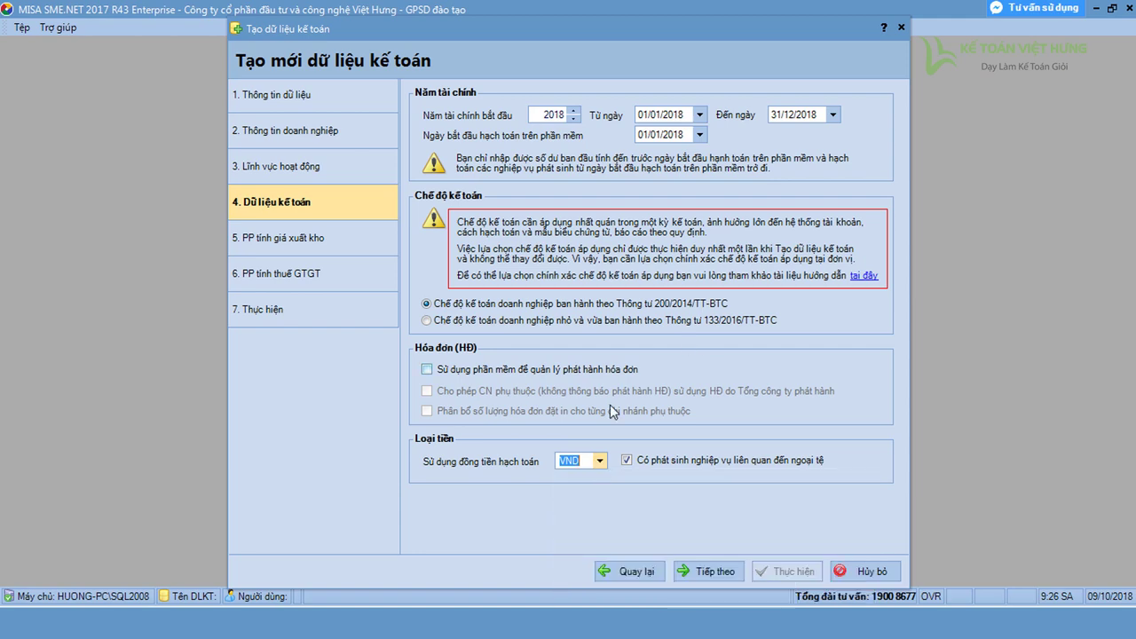
left_click(714, 572)
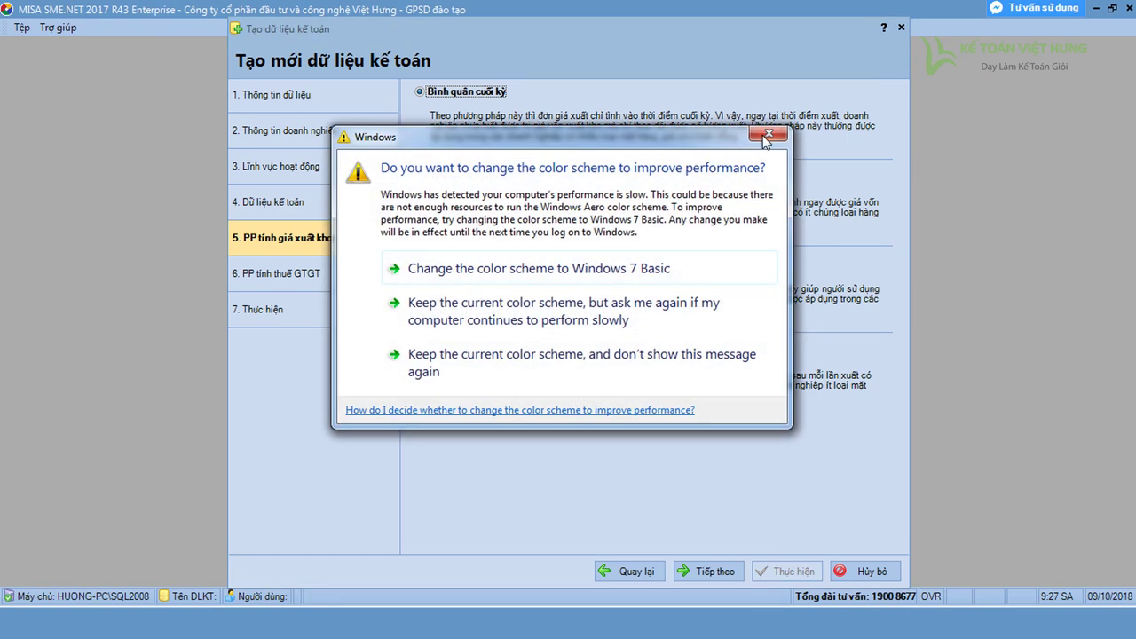
Keep Bình quân cuối kỳ costing and continue to the VAT method step
left_click(768, 133)
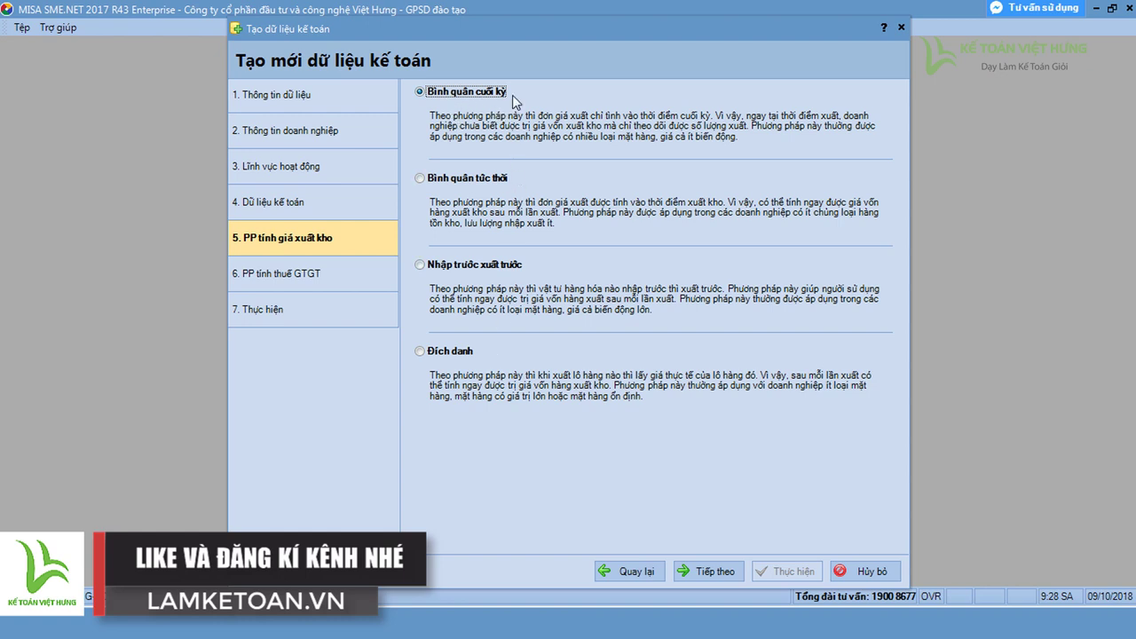
left_click(703, 571)
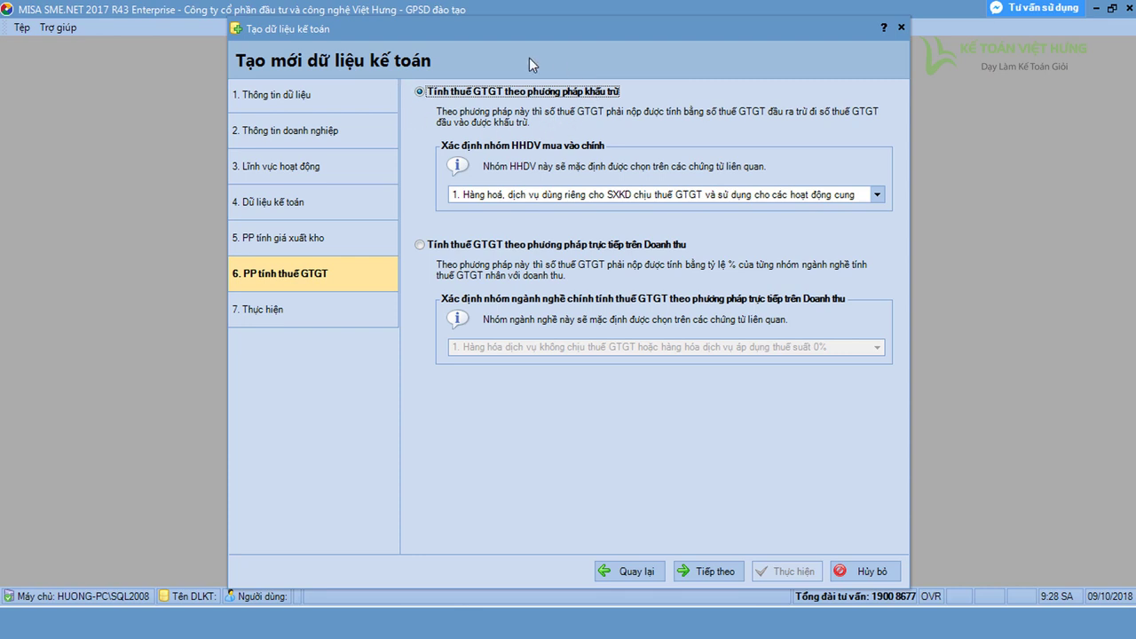
Review the summary, create the VIETHUNG data with Thực hiện, and acknowledge success
left_click(715, 572)
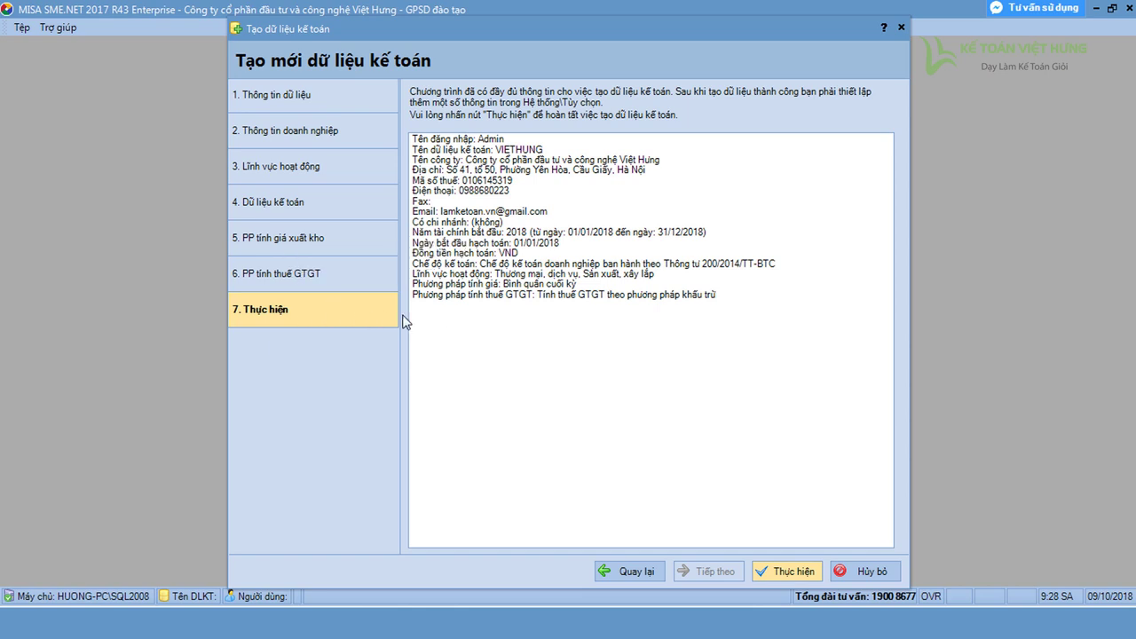
left_click(795, 571)
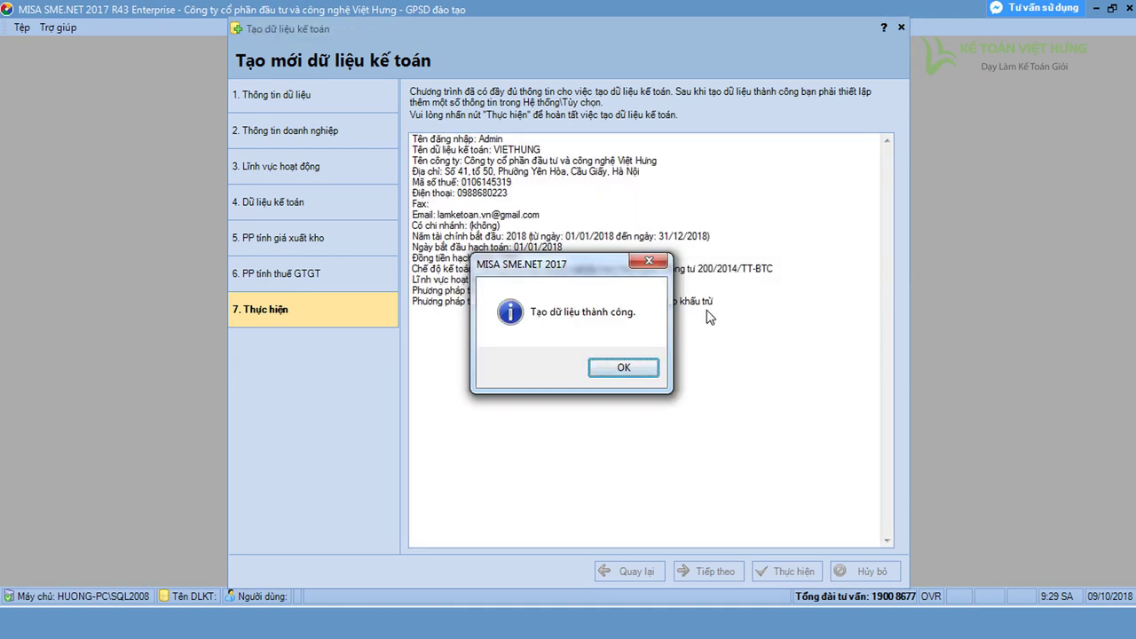
left_click(625, 367)
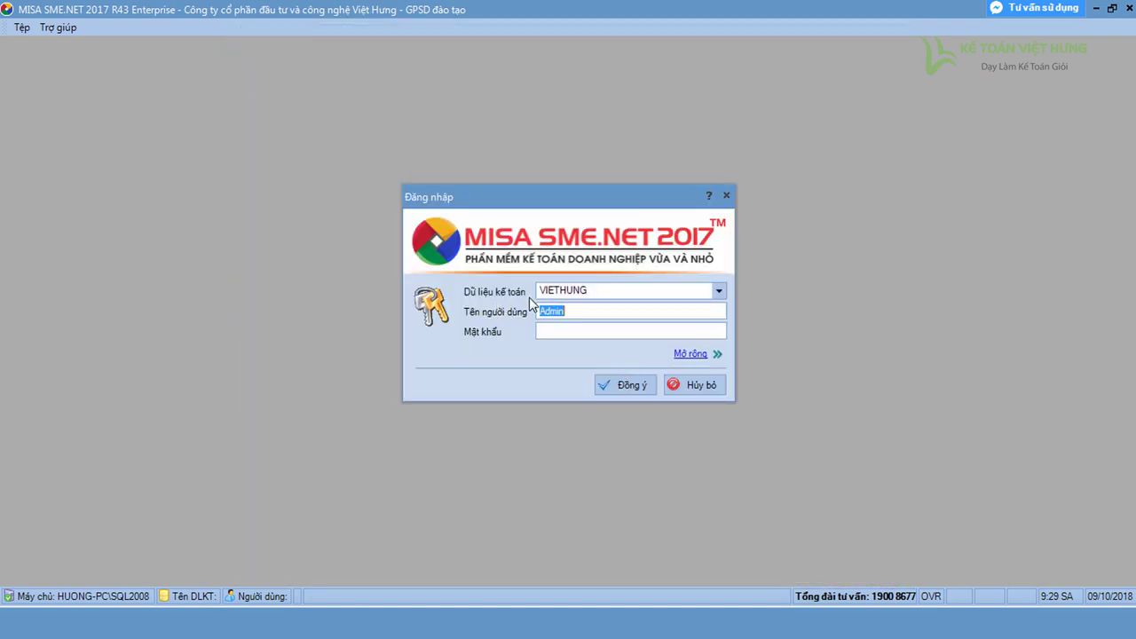
Choose VIETHUNG in the accounting data list and log in without a password
left_click(718, 291)
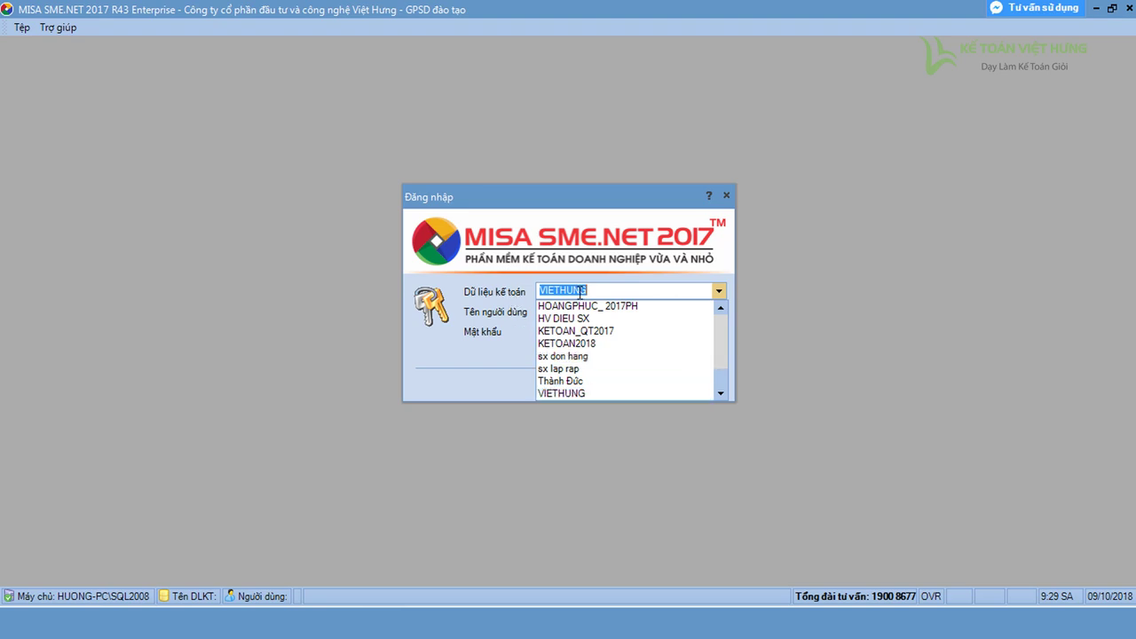
left_click(570, 394)
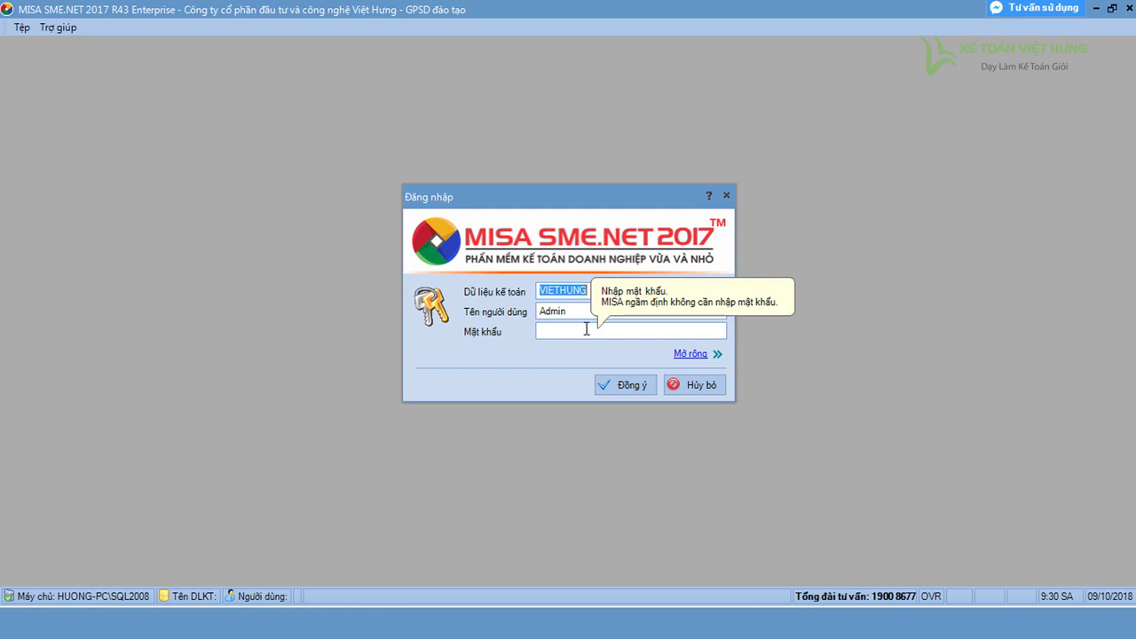
left_click(614, 386)
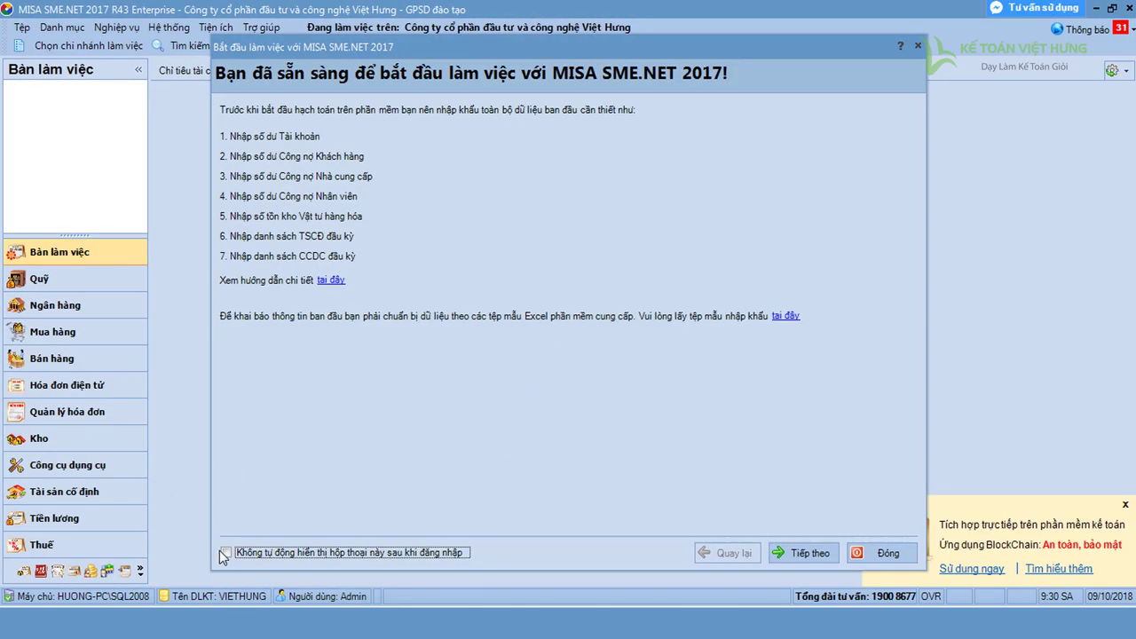
Turn off the startup guide at login and close the guide, survey and notification popup
left_click(225, 552)
left_click(880, 553)
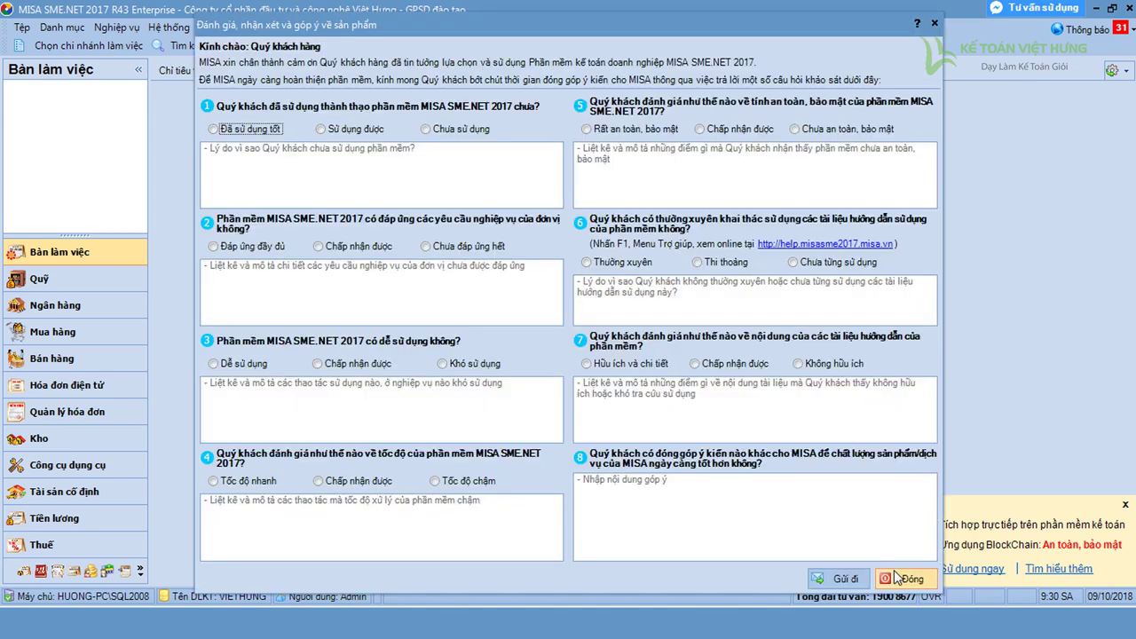
left_click(898, 577)
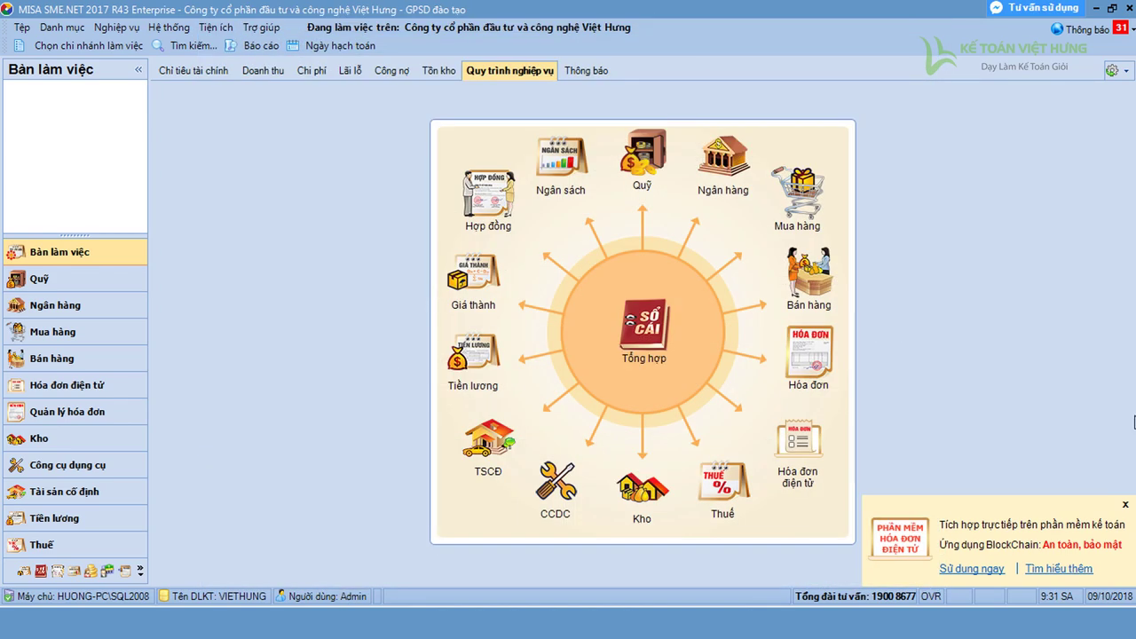
left_click(1124, 505)
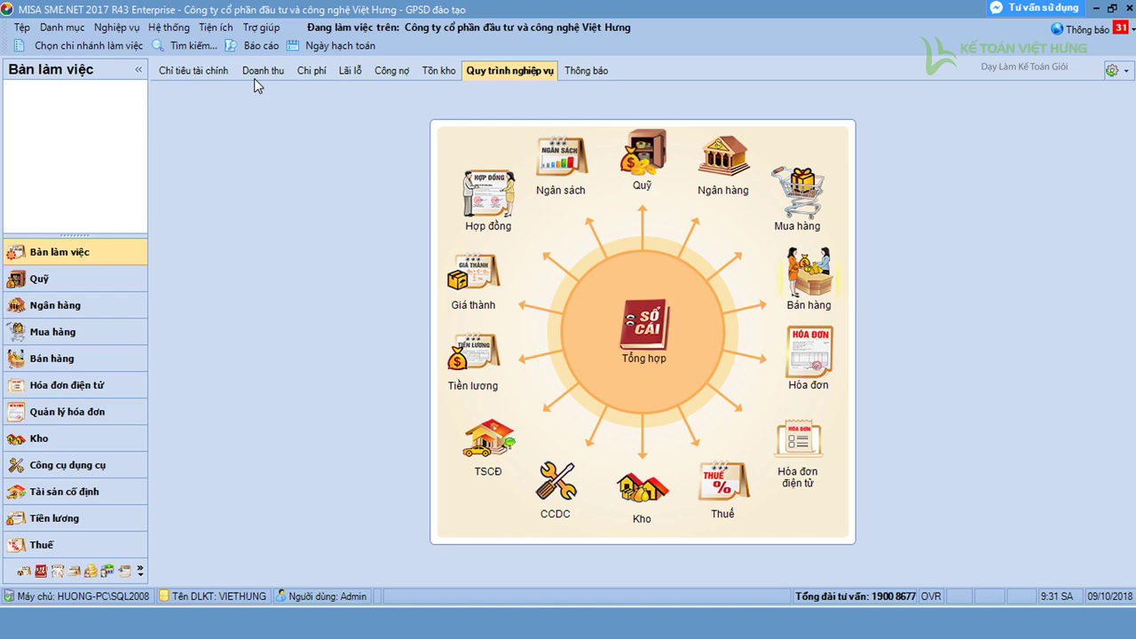
Change the posting date (Ngày hạch toán) from 09/10/2018 to 01/01/2018
left_click(325, 46)
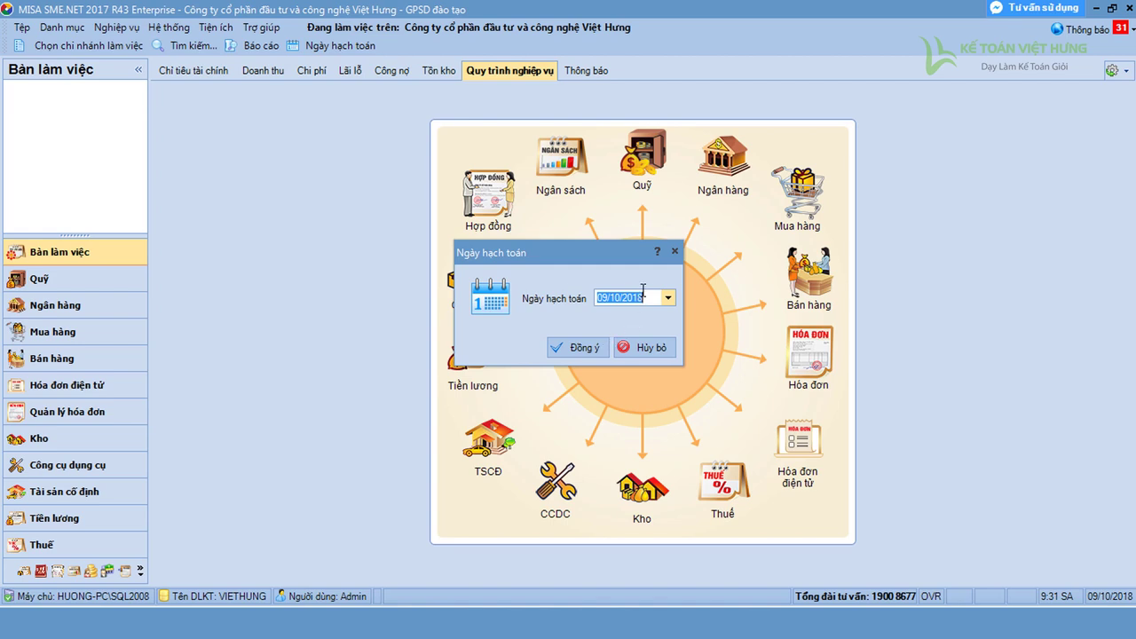
type("01/01/2018")
key("Return")
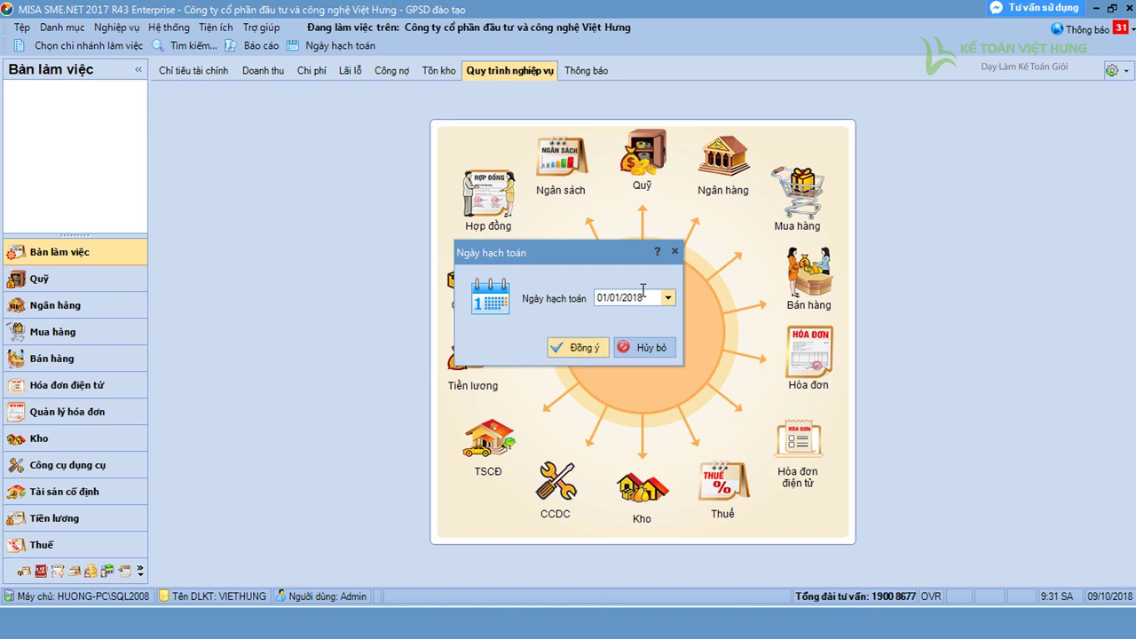